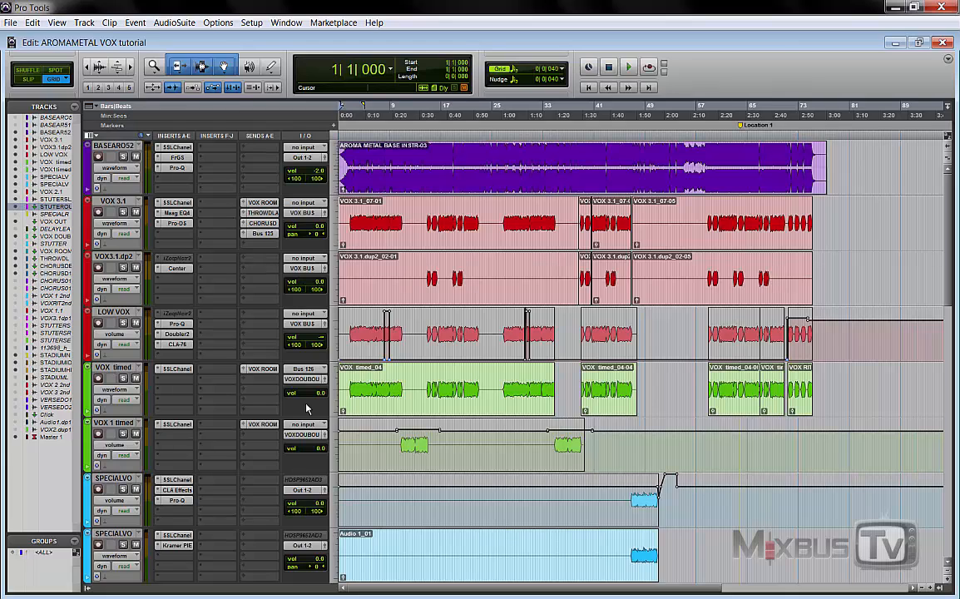
# Audition the full mix from bar 1 and again from around bar 46, where the special vocals come in
pyautogui.press('space')
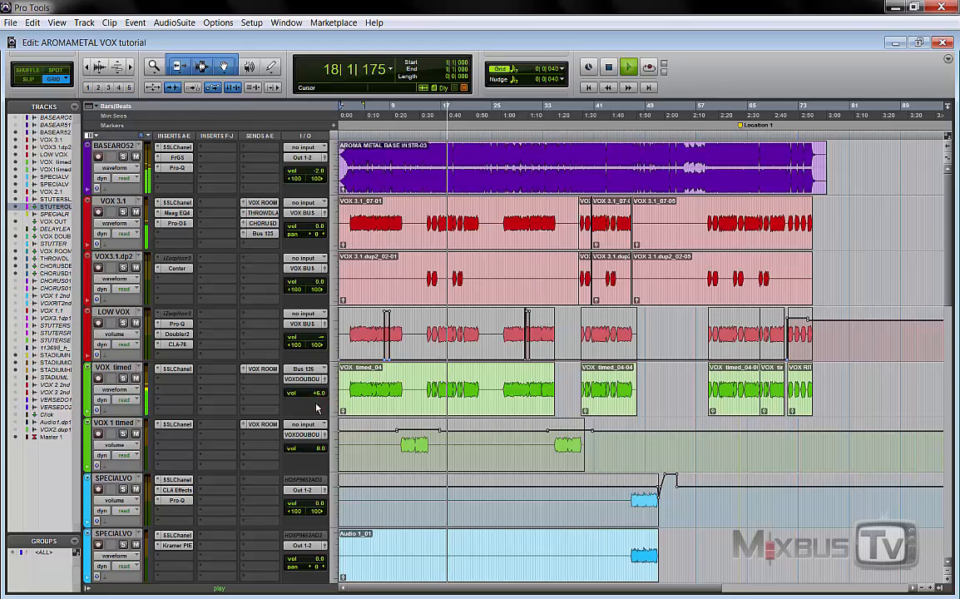
pyautogui.press('space')
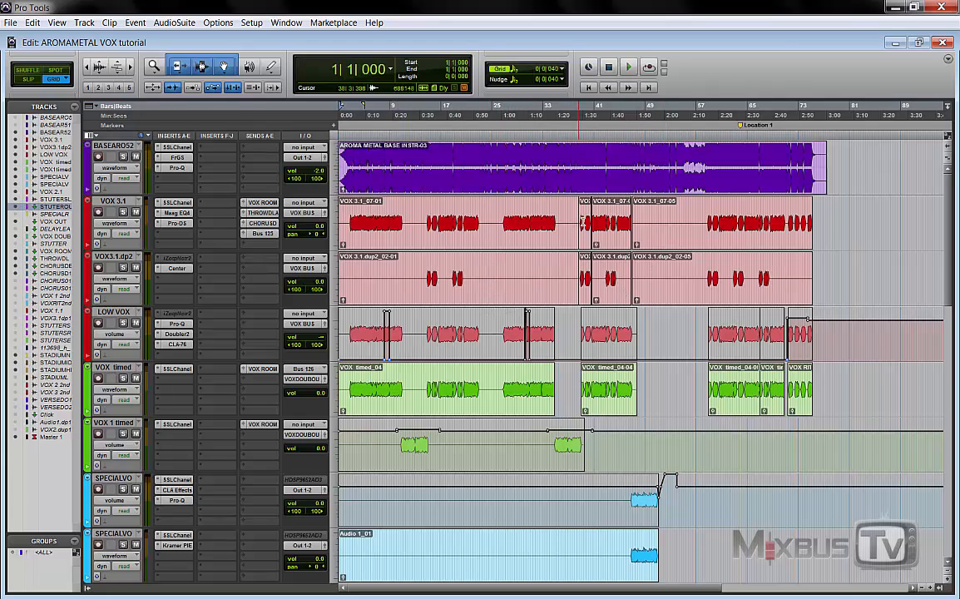
pyautogui.click(633, 445)
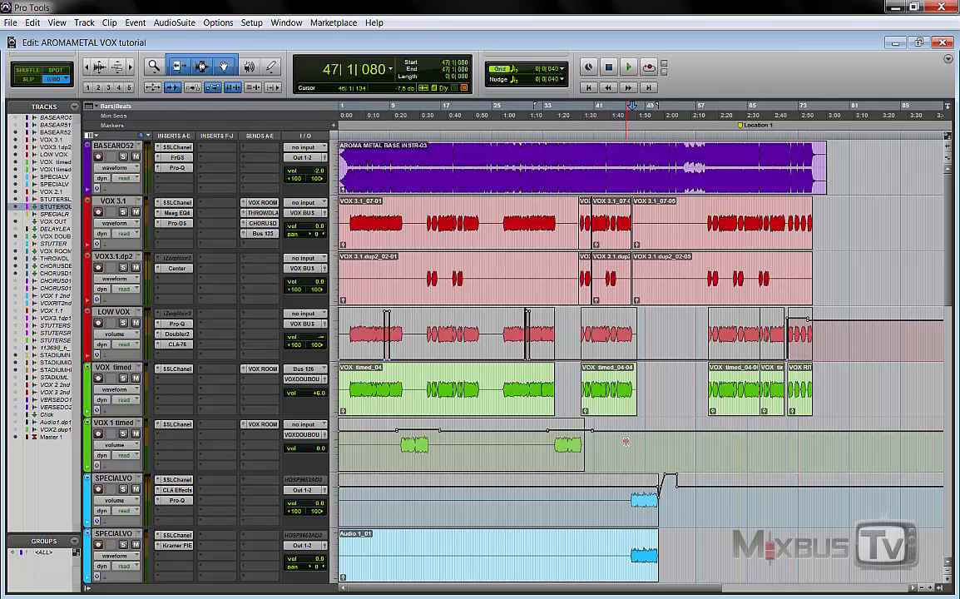
pyautogui.press('space')
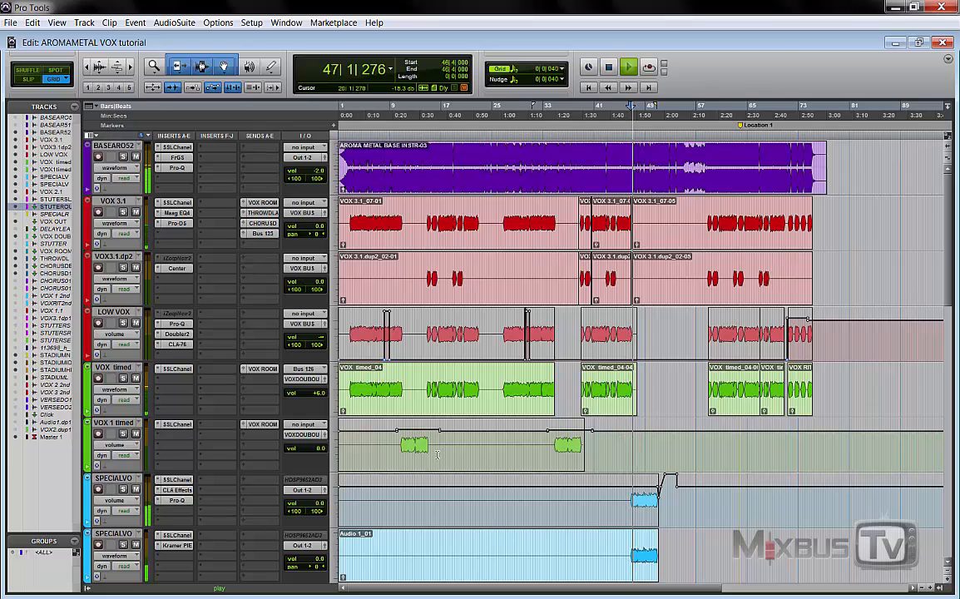
pyautogui.press('t')
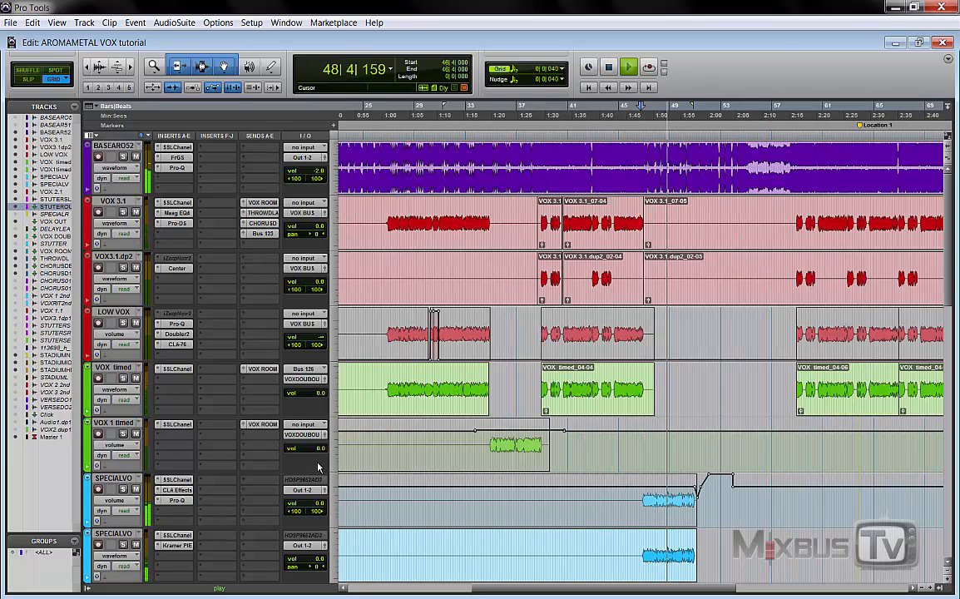
pyautogui.press('r')
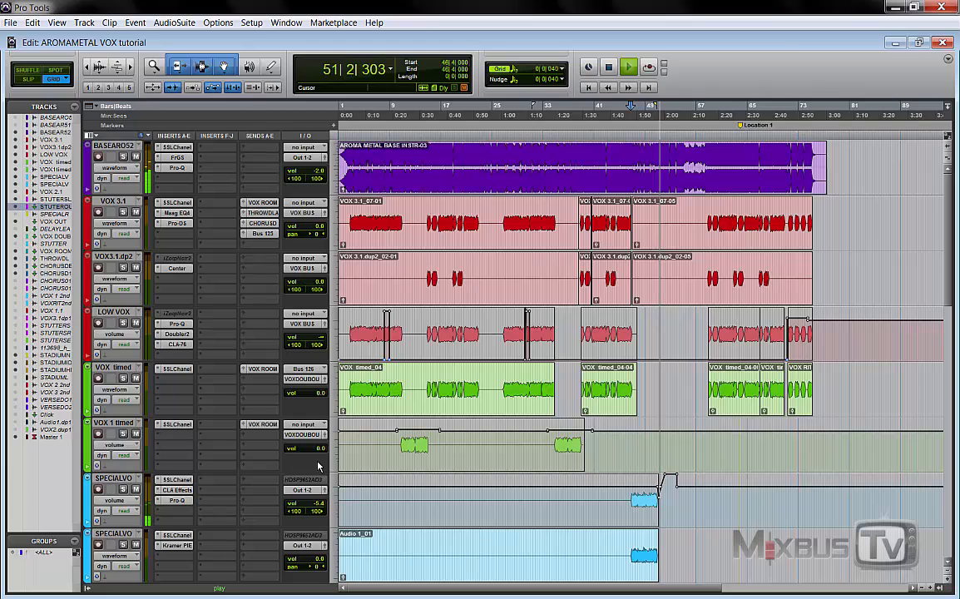
pyautogui.press('space')
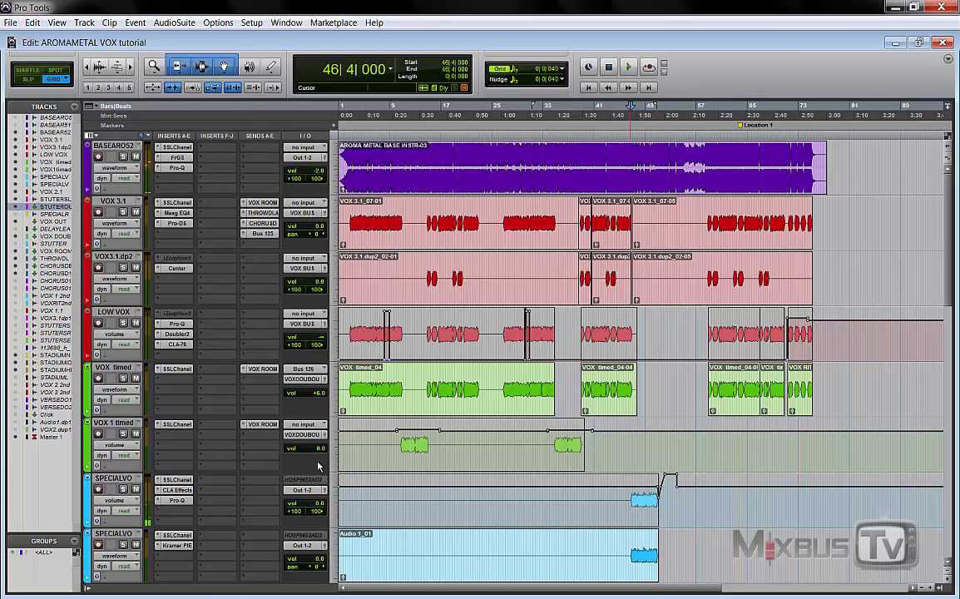
# Return to the session start and look over the vocal, stutter and effect return tracks
pyautogui.press('Return')
pyautogui.scroll(-8, 318, 465)
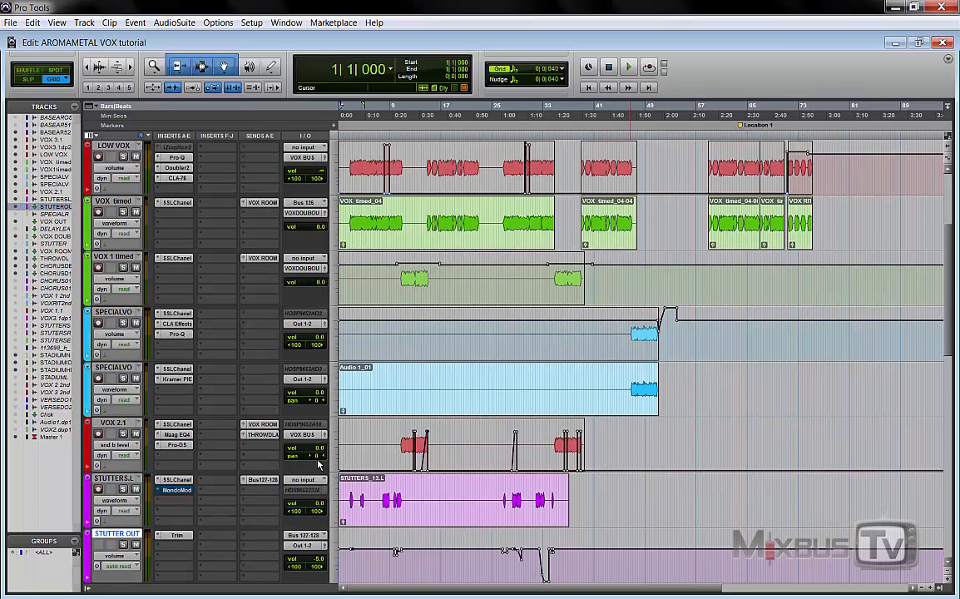
pyautogui.scroll(-4, 318, 464)
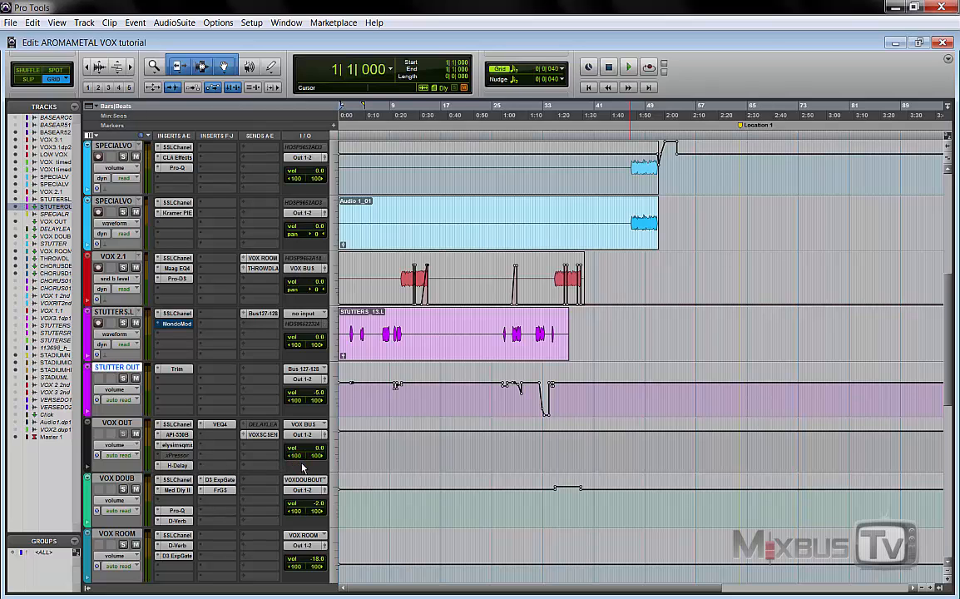
pyautogui.scroll(6, 301, 469)
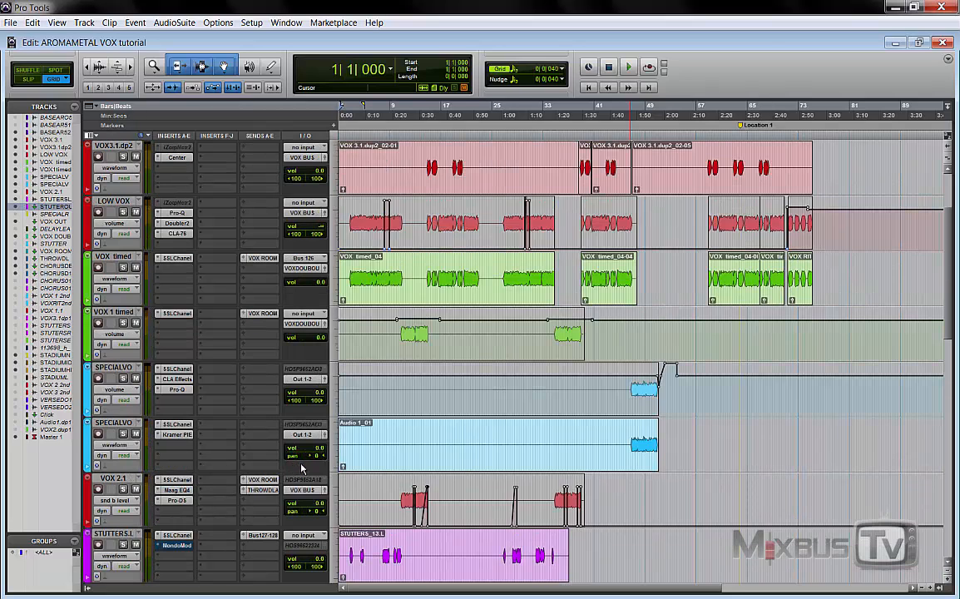
# Mute the instrumental track BASEARO52 and play the vocals alone from just before the first phrase in bar 2
pyautogui.click(351, 218)
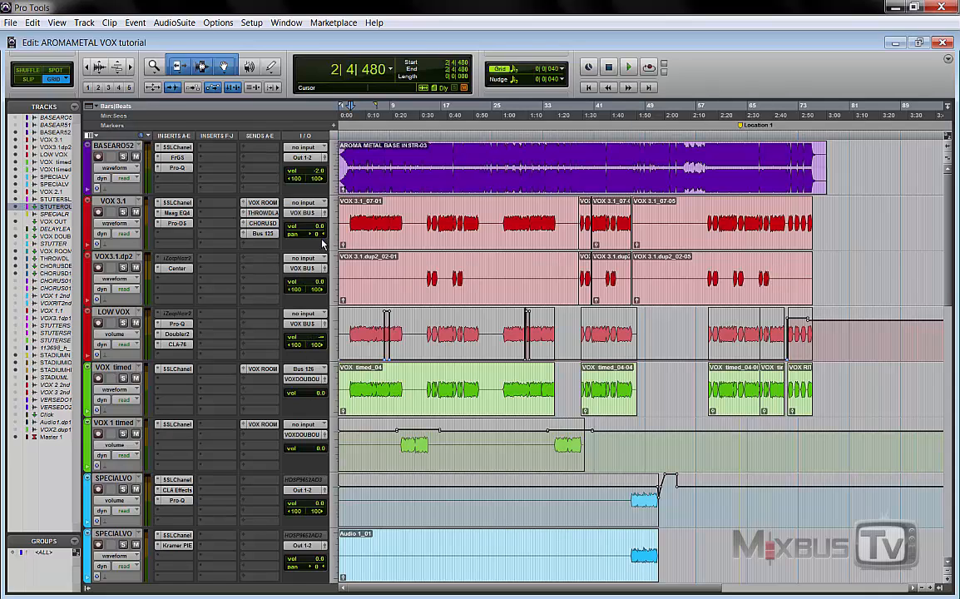
pyautogui.click(136, 156)
pyautogui.press('t')
pyautogui.press('t')
pyautogui.press('t')
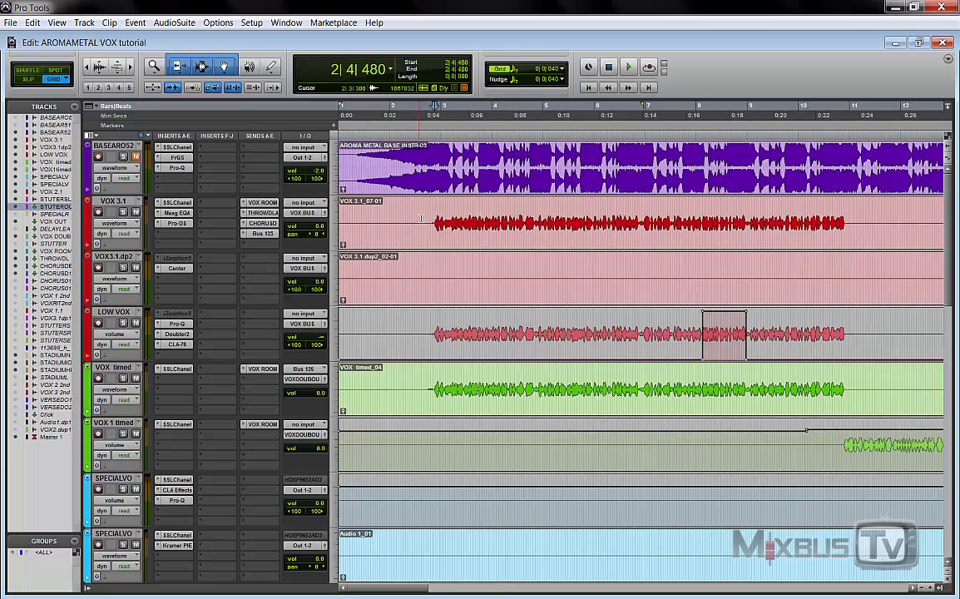
pyautogui.click(431, 218)
pyautogui.press('space')
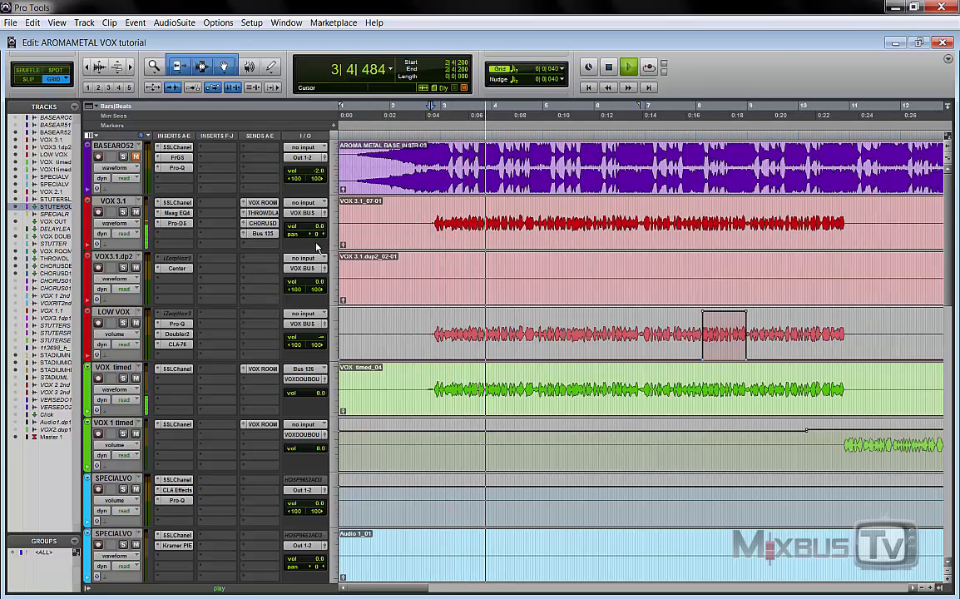
# Examine the vocal tracks and the VOX OUT, room, delay and chorus returns while the first verse plays
pyautogui.scroll(-1, 316, 248)
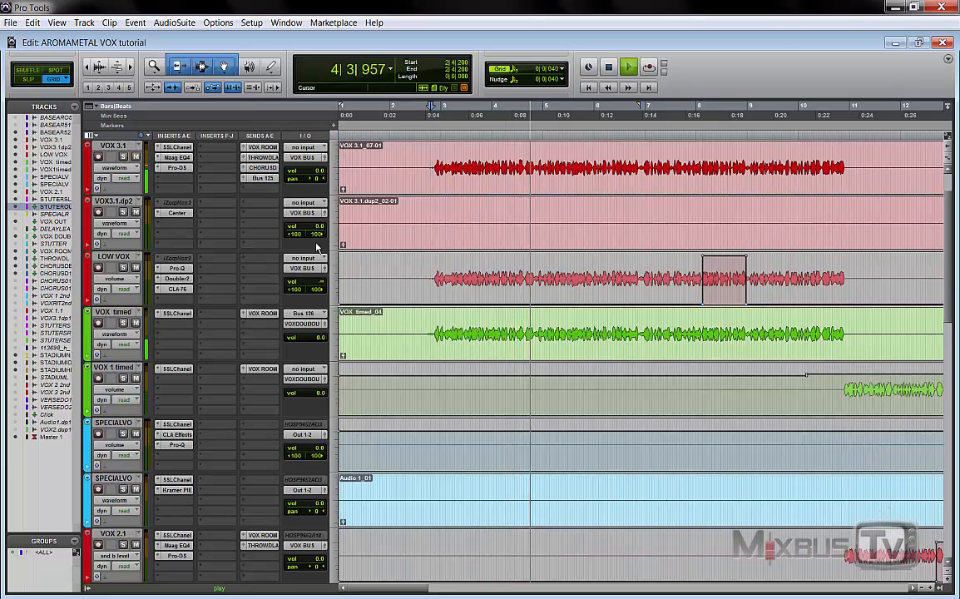
pyautogui.scroll(-2, 317, 247)
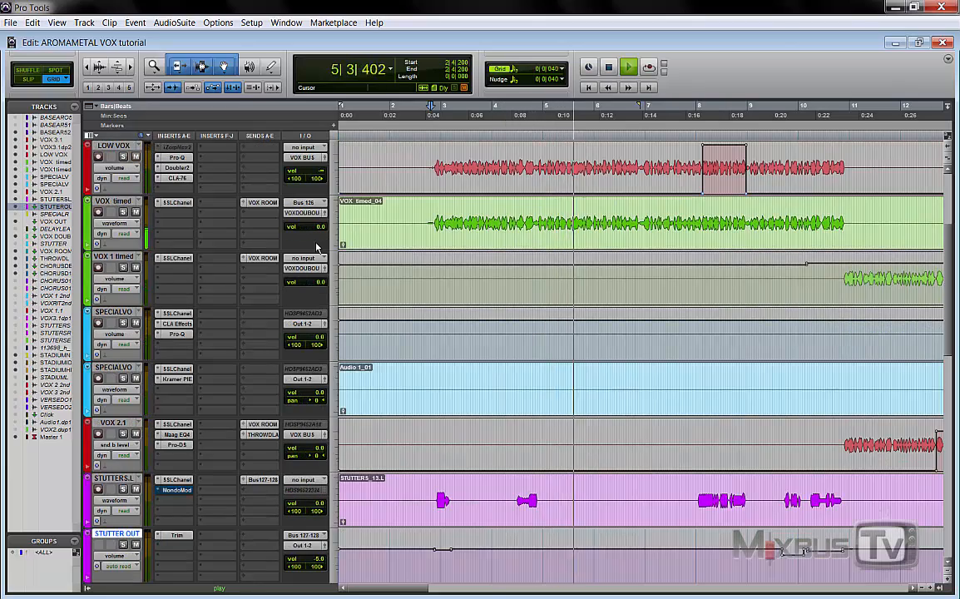
pyautogui.hotkey('ctrl', '[')
pyautogui.scroll(-6, 317, 247)
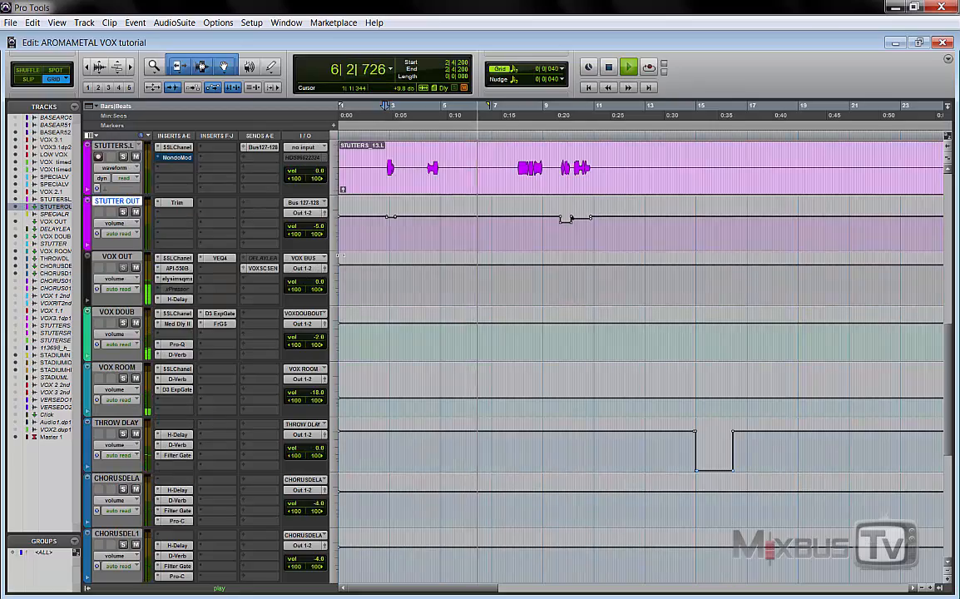
pyautogui.scroll(-3, 340, 256)
pyautogui.scroll(9, 341, 256)
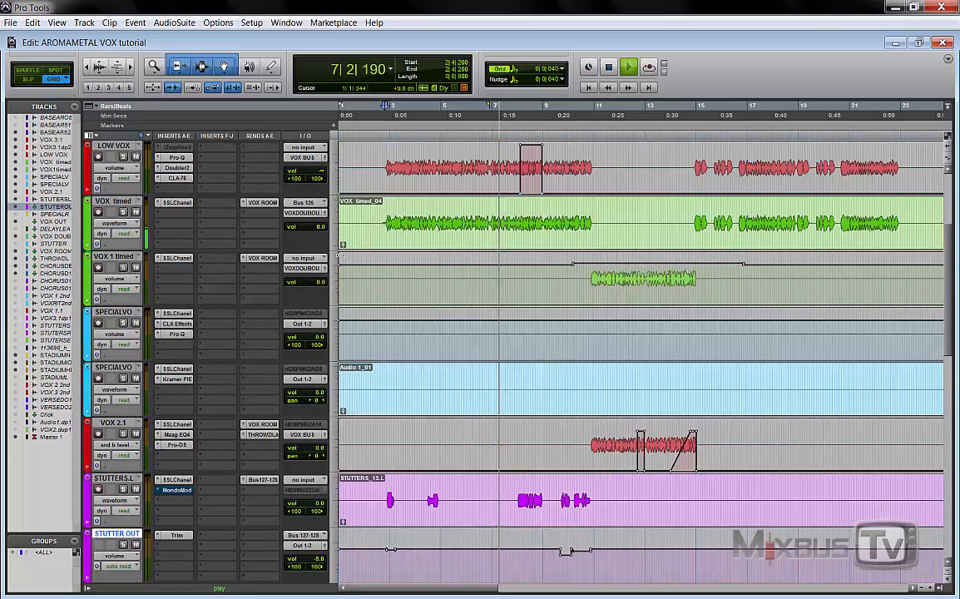
pyautogui.scroll(3, 310, 299)
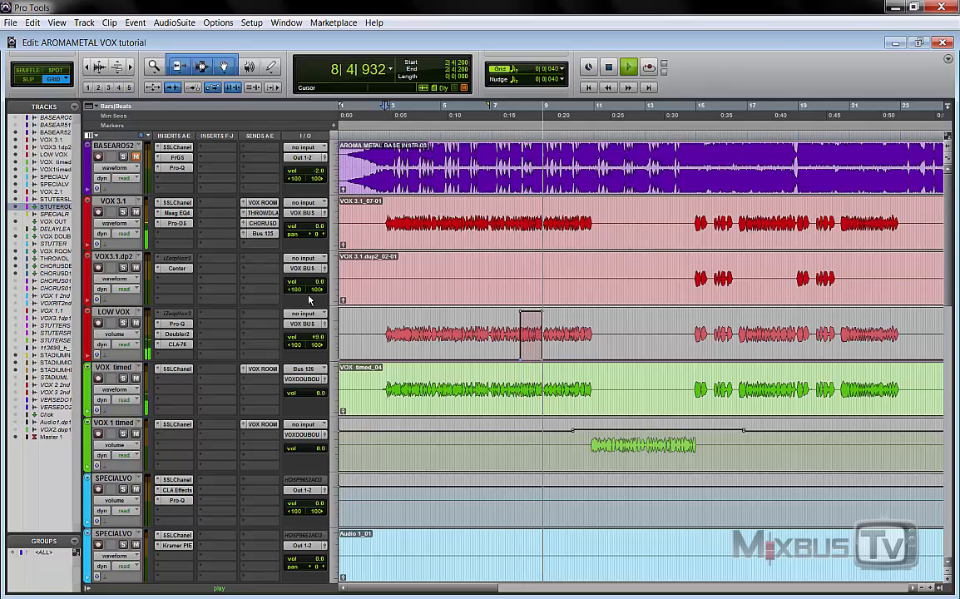
# Follow the VOX 1 timed, VOX 2.1 and stutter tracks through the next vocal sections, and stop playback
pyautogui.scroll(-1, 311, 302)
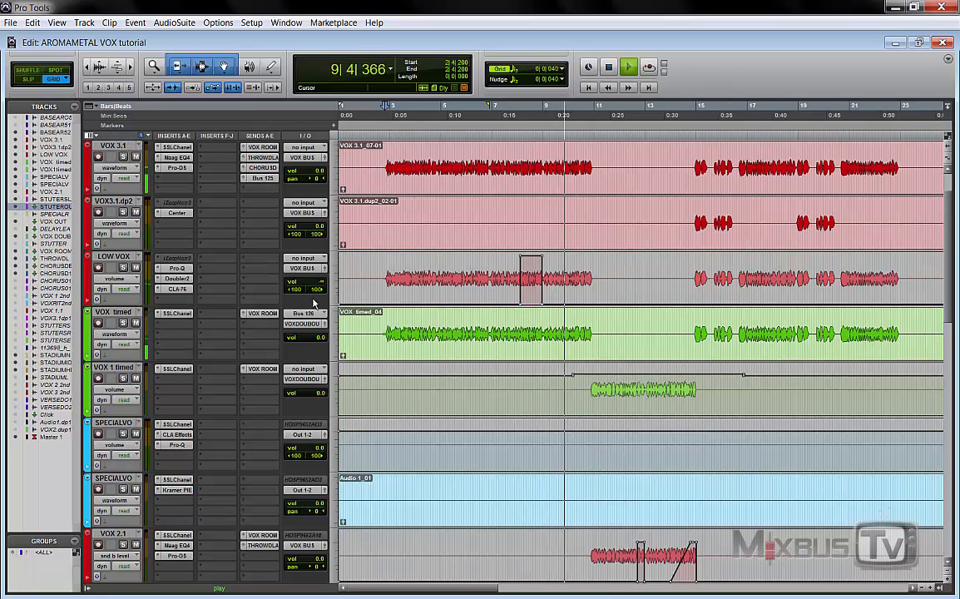
pyautogui.hotkey('ctrl', '[')
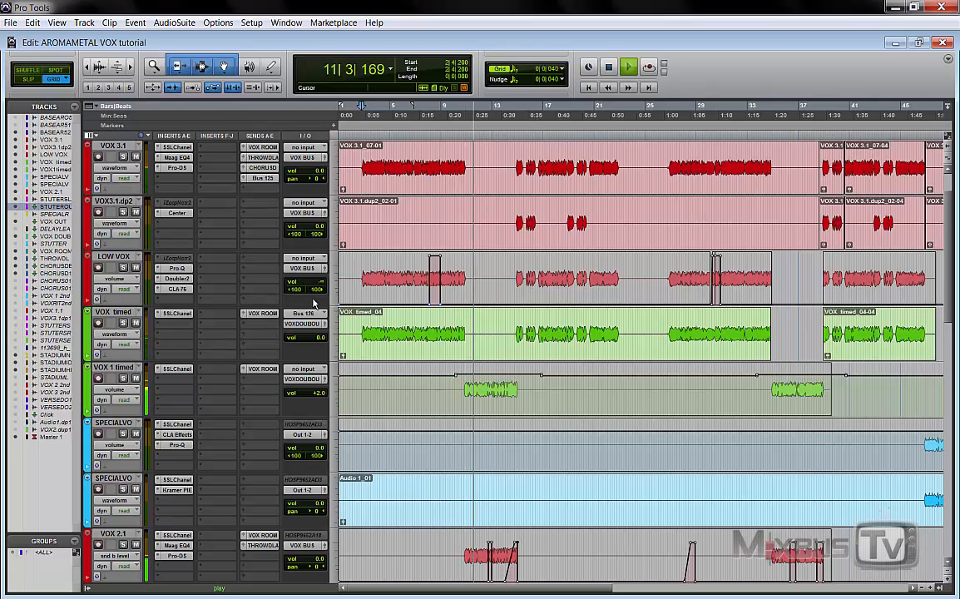
pyautogui.scroll(-2, 313, 304)
pyautogui.scroll(-1, 313, 303)
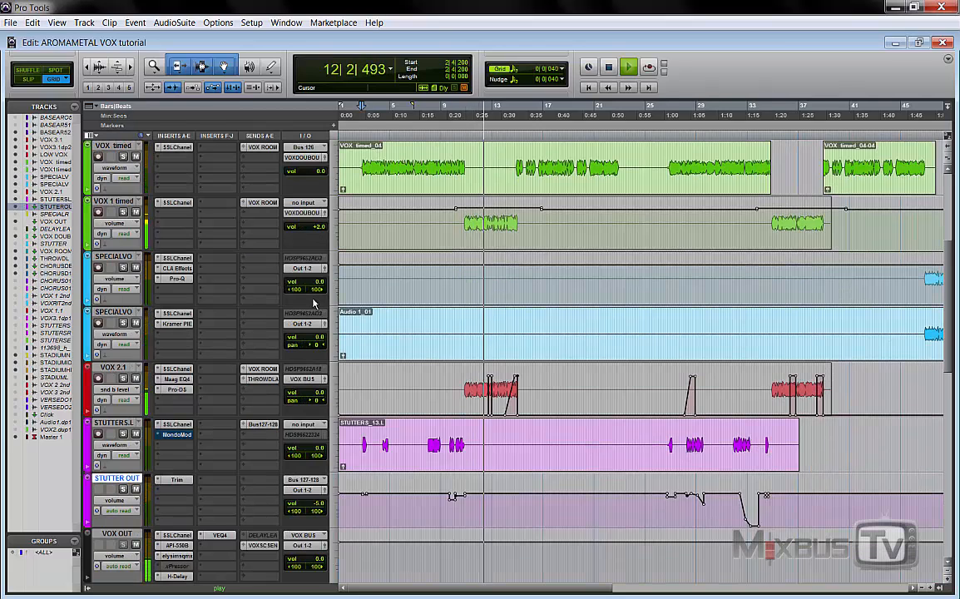
pyautogui.scroll(-1, 313, 304)
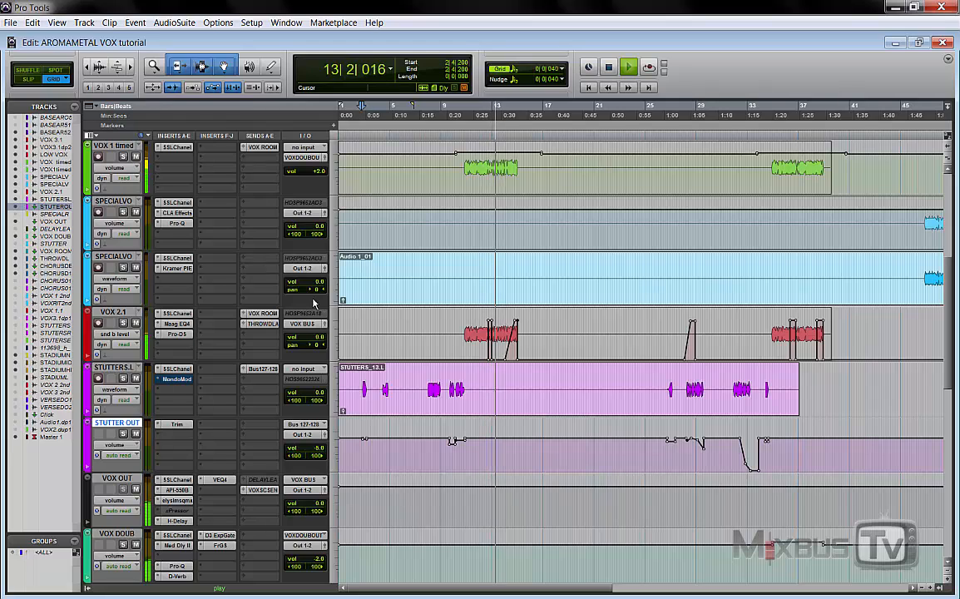
pyautogui.scroll(4, 313, 304)
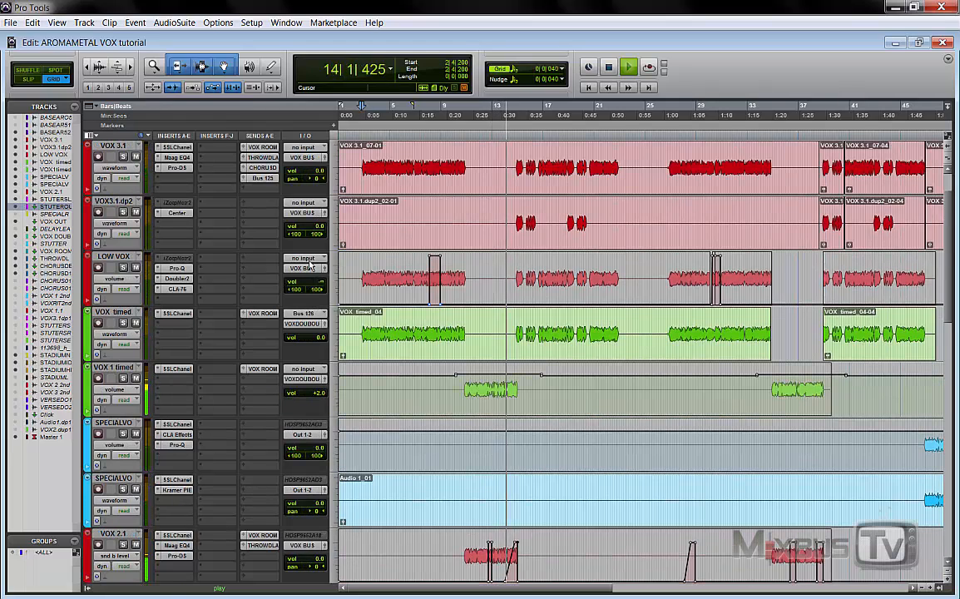
pyautogui.scroll(1, 312, 304)
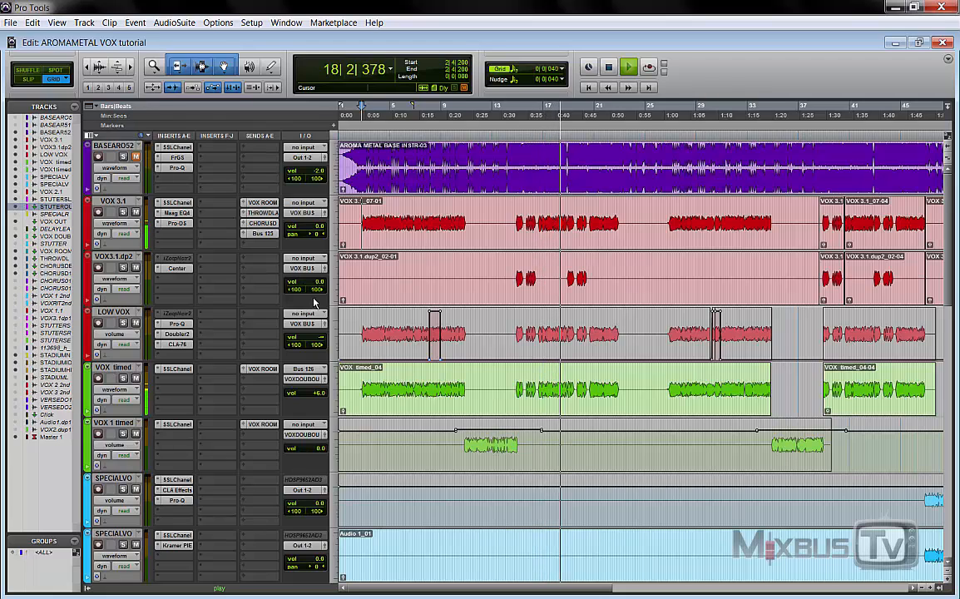
pyautogui.press('space')
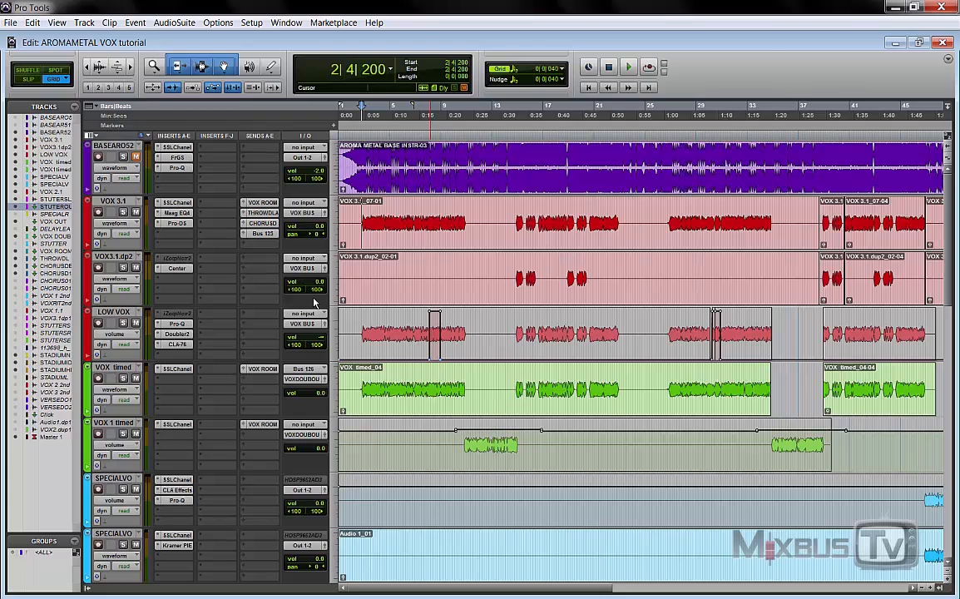
# Highlight in turn the first clips of VOX 3.1 and its duplicate, and LOW VOX from about bar 2 to 35
pyautogui.hotkey('ctrl', ']')
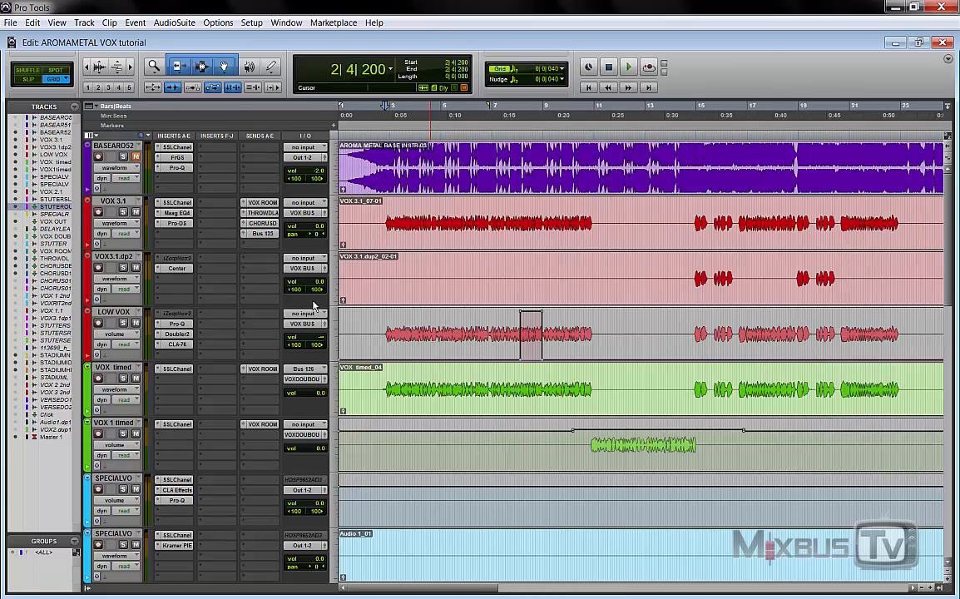
pyautogui.hotkey('ctrl', '[')
pyautogui.hotkey('ctrl', '[')
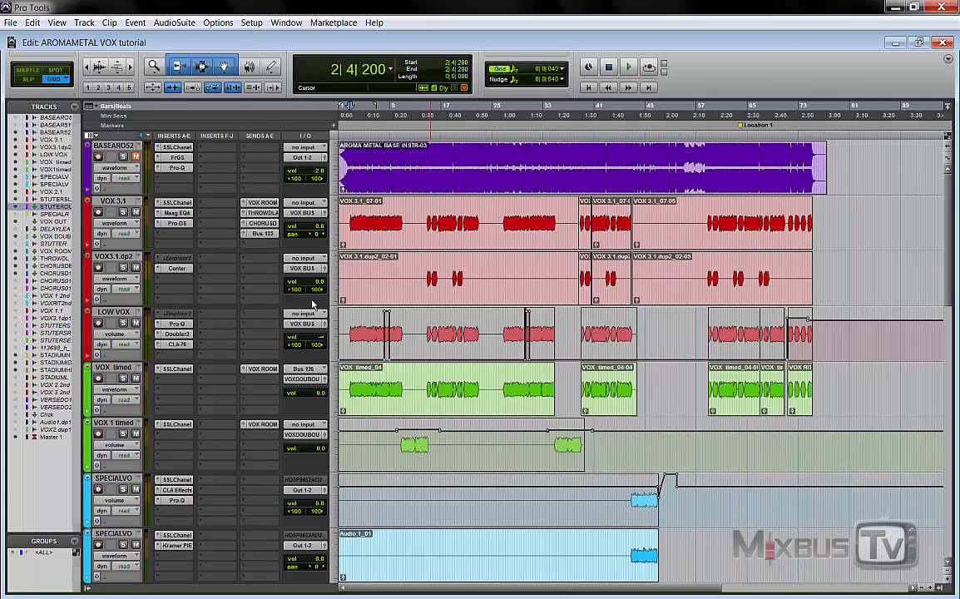
pyautogui.click(392, 225)
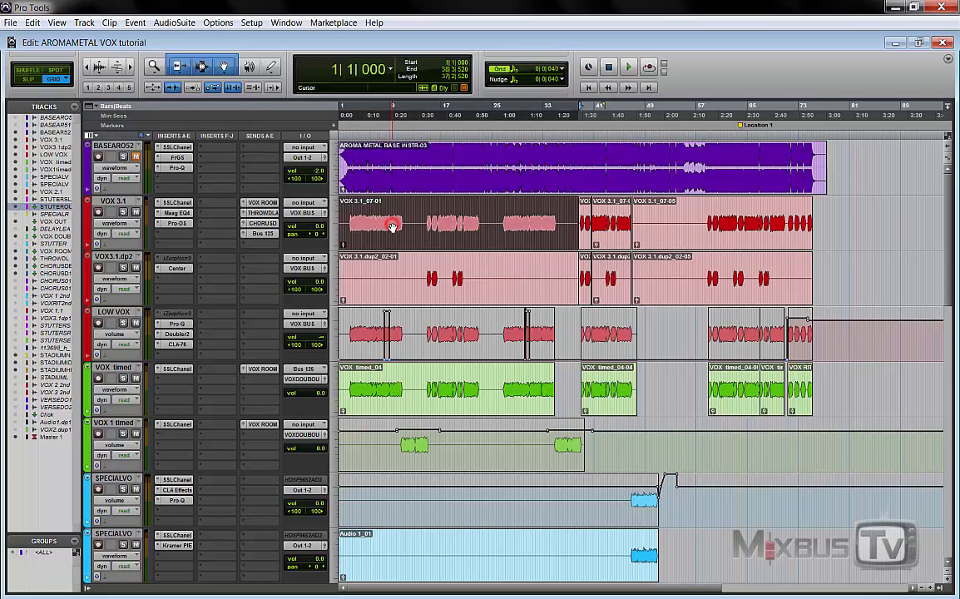
pyautogui.click(426, 283)
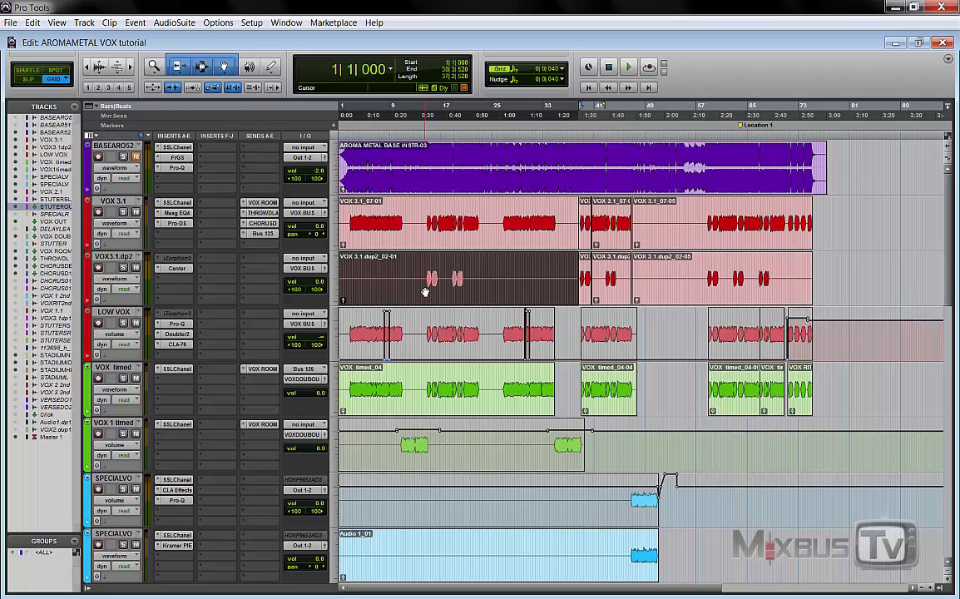
pyautogui.click(427, 348)
pyautogui.moveTo(349, 330); pyautogui.dragTo(557, 338)
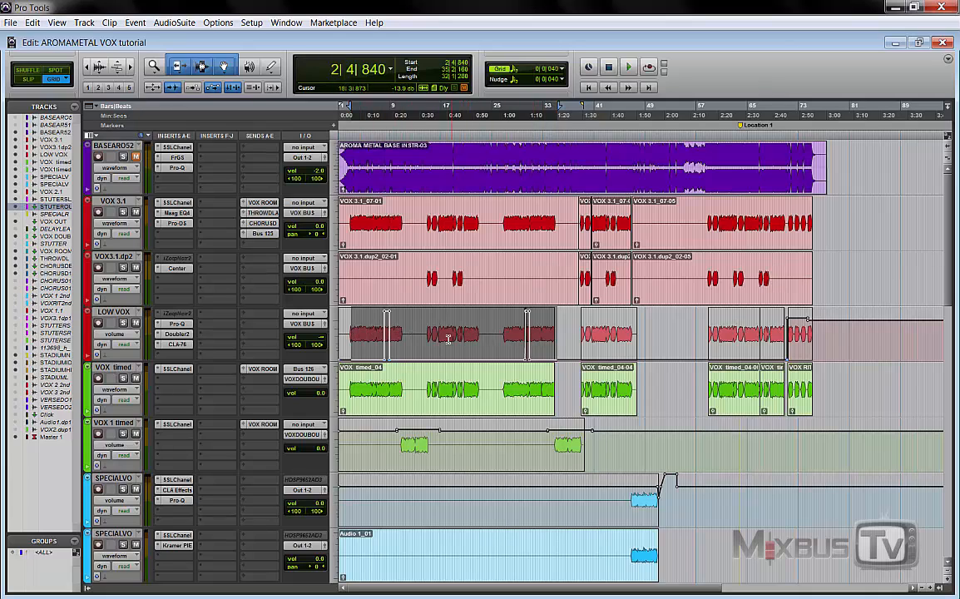
# Highlight the first VOX timed clip and the first VOX 1 timed phrase, from about bar 10 to 19
pyautogui.click(381, 391)
pyautogui.click(379, 401)
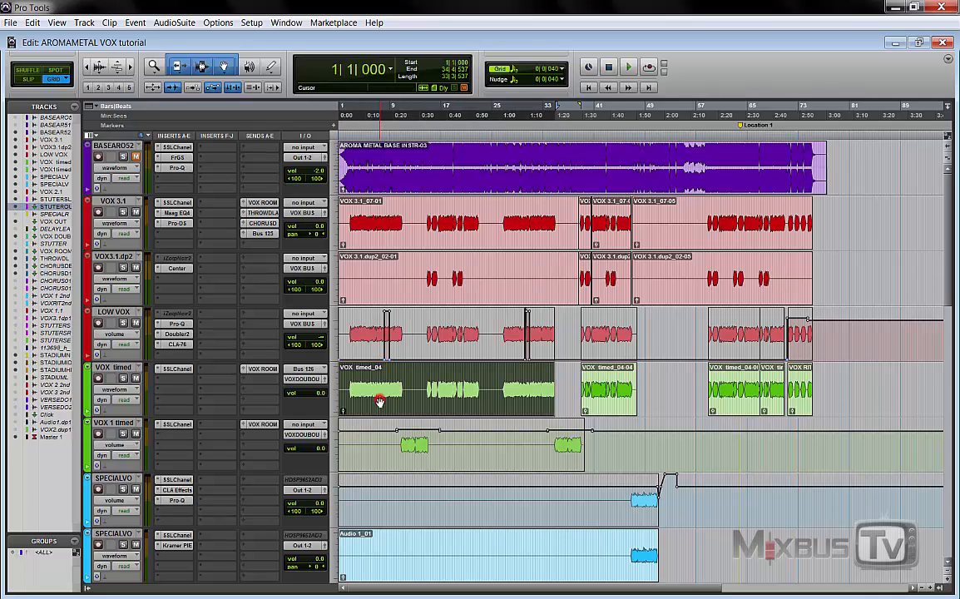
pyautogui.scroll(-1, 380, 403)
pyautogui.click(384, 399)
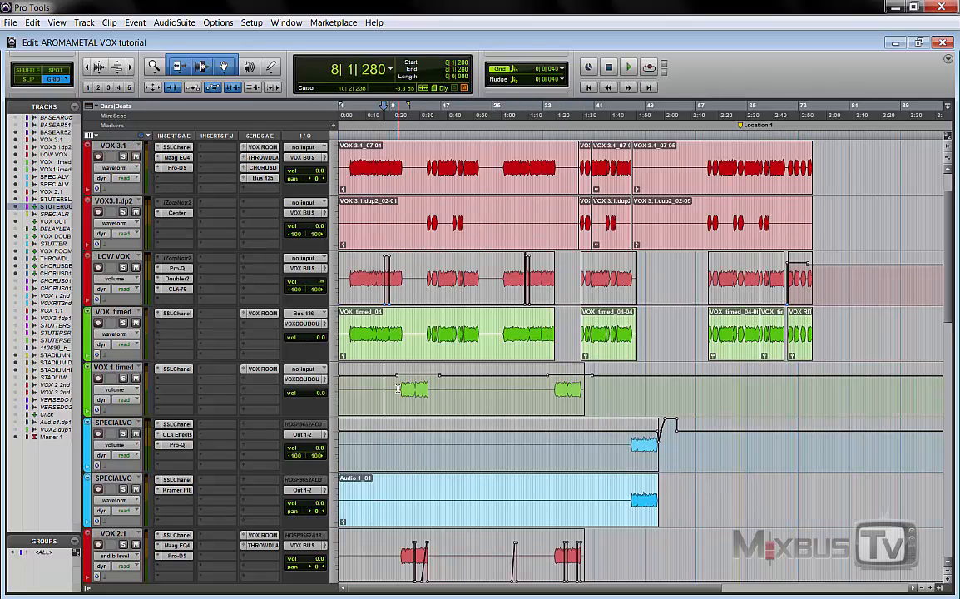
pyautogui.moveTo(398, 388); pyautogui.dragTo(456, 389)
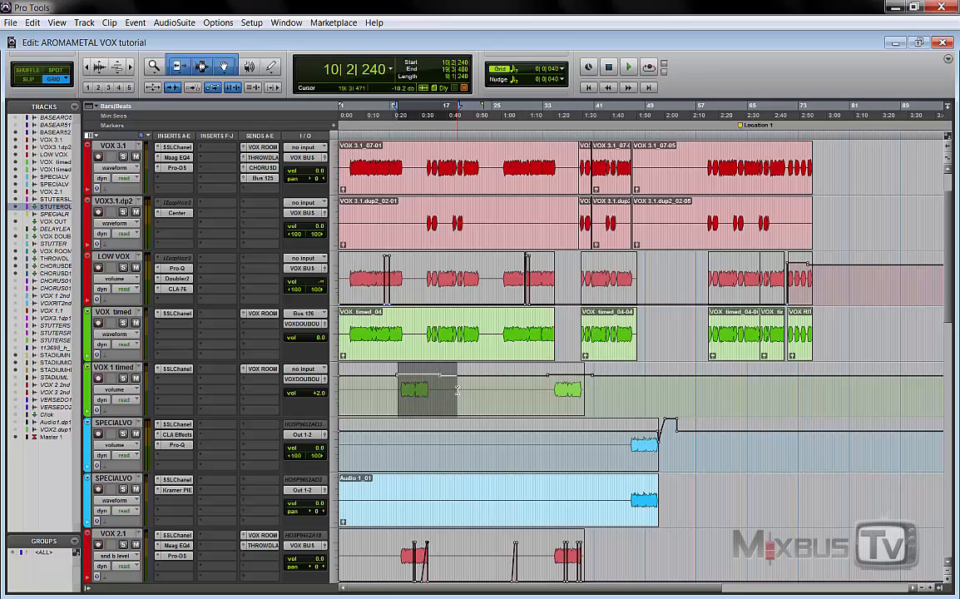
pyautogui.click(399, 389)
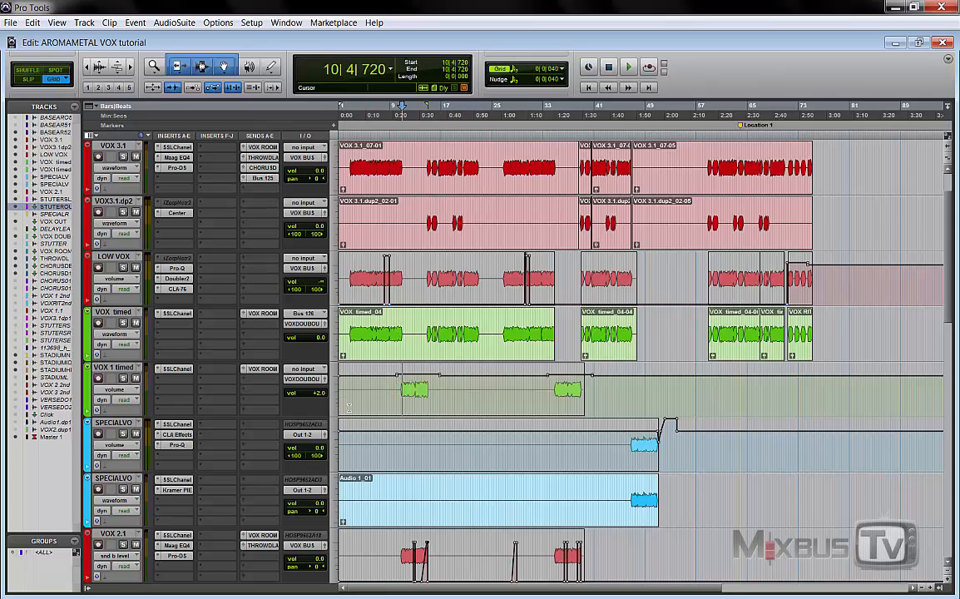
# Highlight the special vocal phrase across both SPECIALVO tracks from about bar 45 to 52
pyautogui.scroll(-1, 546, 400)
pyautogui.moveTo(625, 441); pyautogui.dragTo(668, 388)
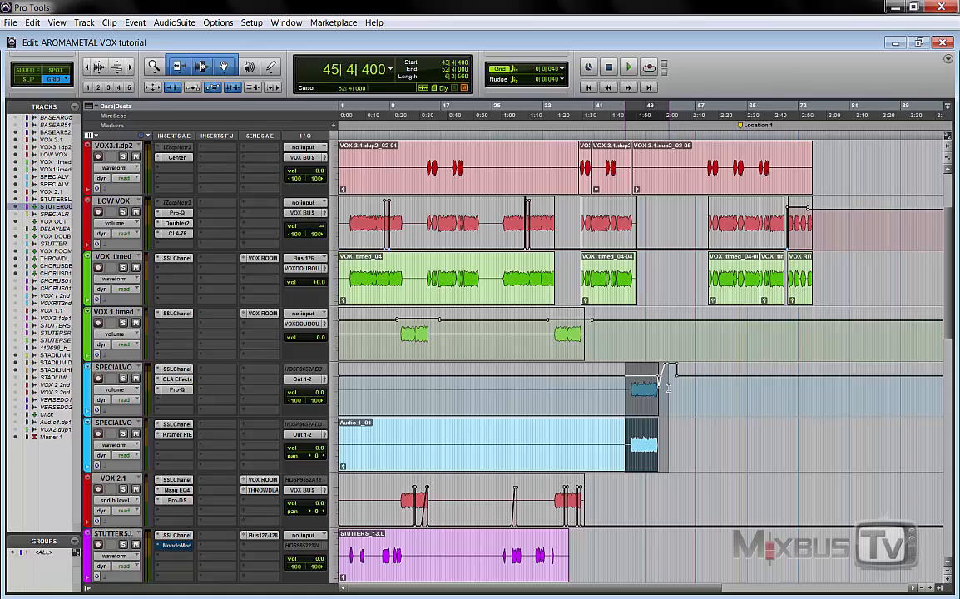
# Highlight the VOX 2.1 phrases from about bar 10 to 40, and clear the selection
pyautogui.click(601, 439)
pyautogui.scroll(-2, 600, 429)
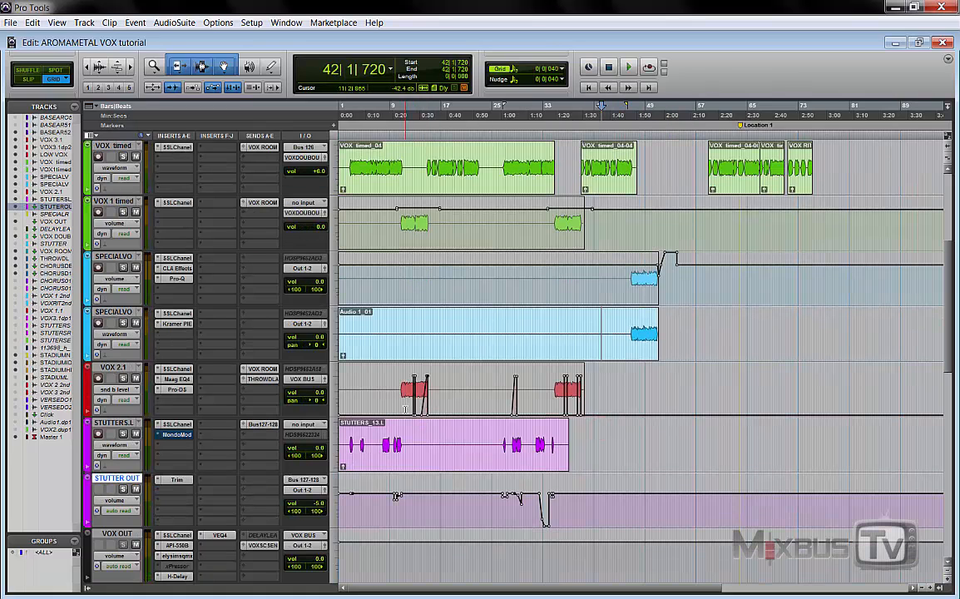
pyautogui.moveTo(402, 385); pyautogui.dragTo(588, 388)
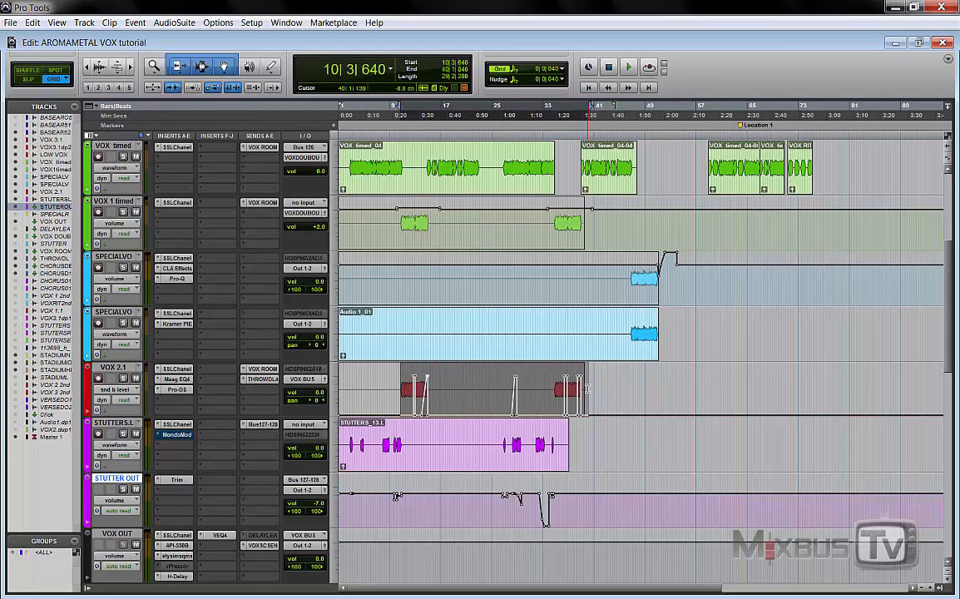
pyautogui.click(446, 385)
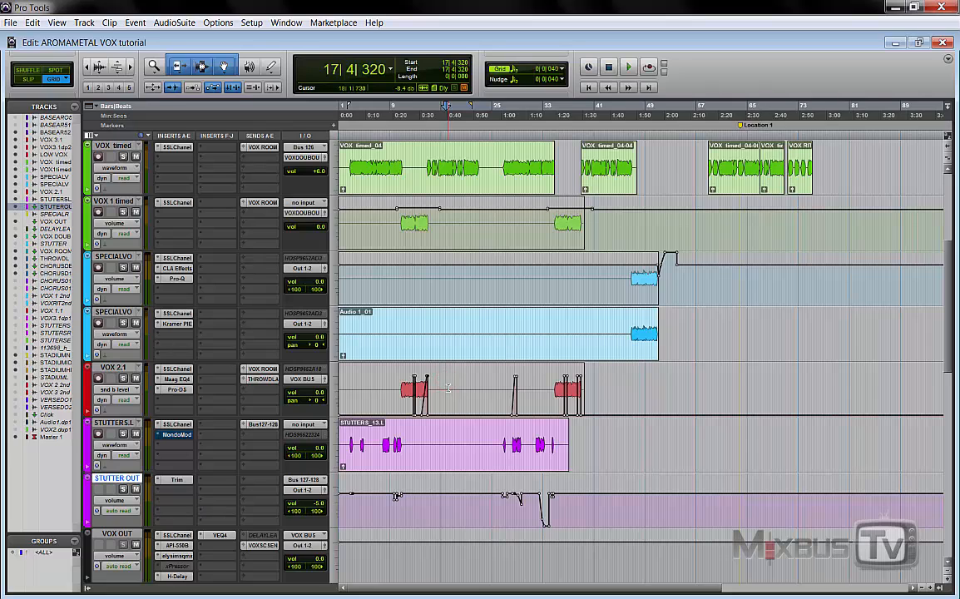
# Highlight the whole STUTTERS clip and its opening stutter section from bar 1 to about bar 13
pyautogui.scroll(-1, 403, 370)
pyautogui.click(388, 400)
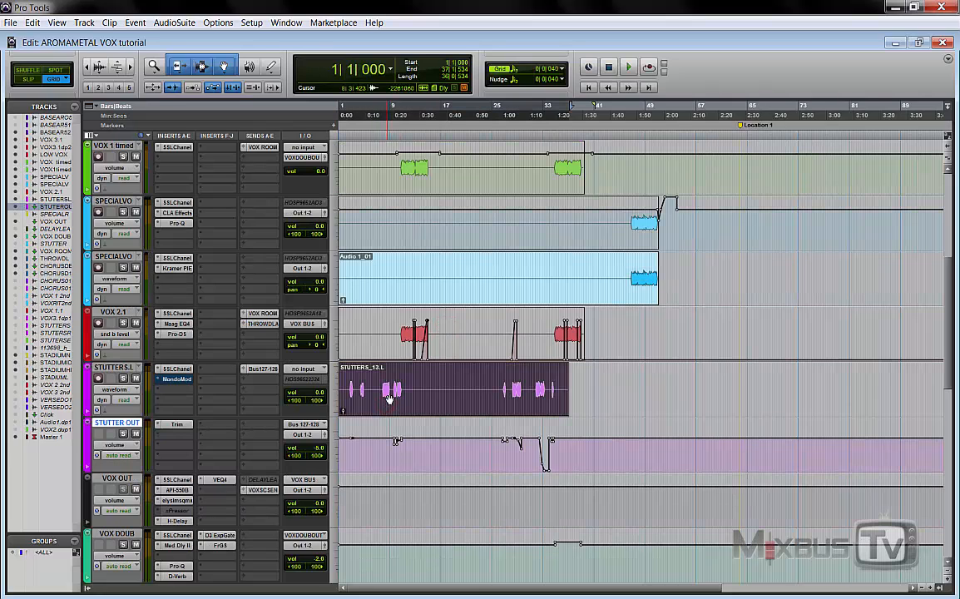
pyautogui.moveTo(421, 385); pyautogui.dragTo(338, 386)
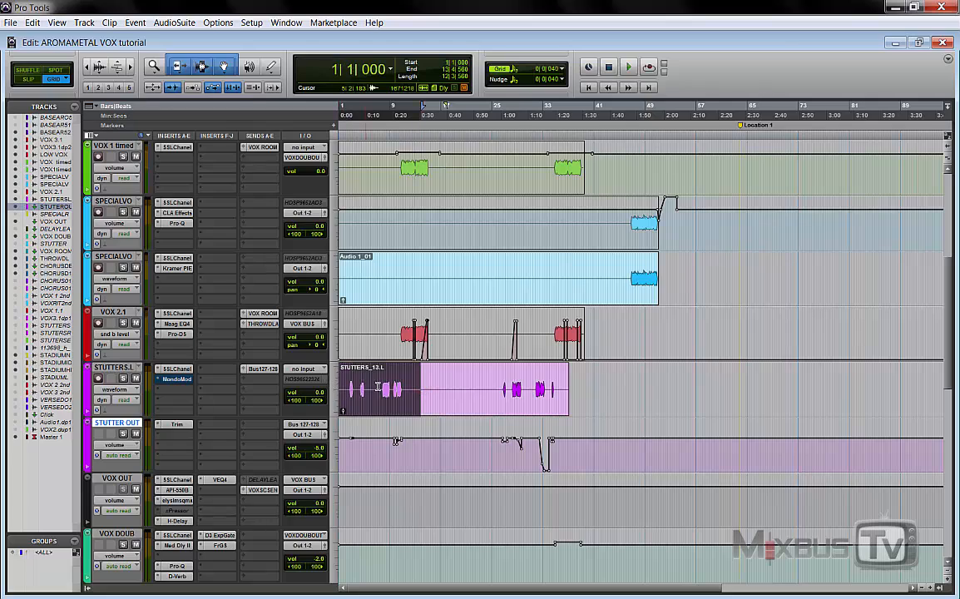
pyautogui.click(388, 382)
pyautogui.click(388, 410)
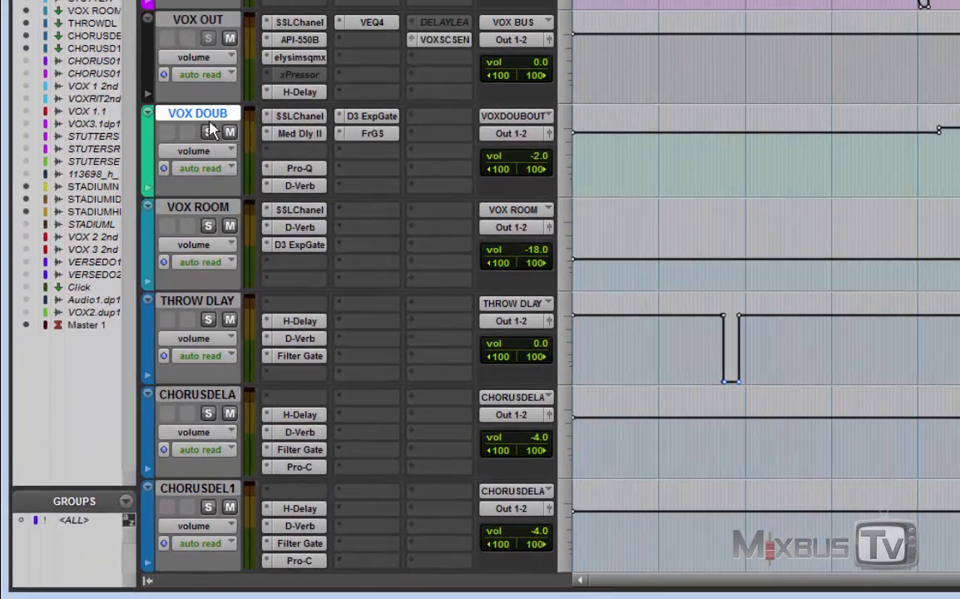
# Point out the effect return tracks in turn by selecting VOX ROOM, THROW DLAY, CHORUSDELA and CHORUSDEL1
pyautogui.click(203, 209)
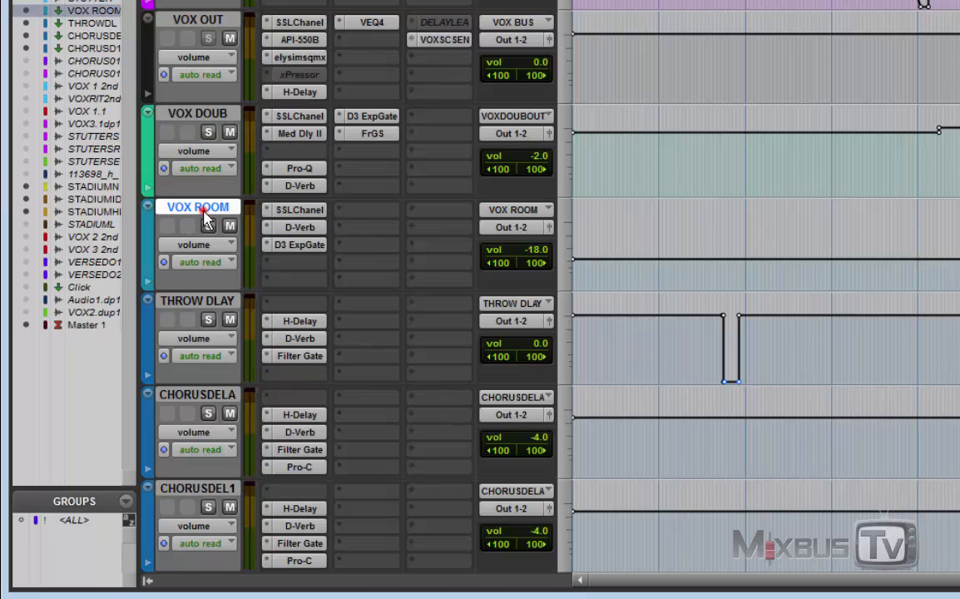
pyautogui.scroll(-1, 204, 214)
pyautogui.click(204, 210)
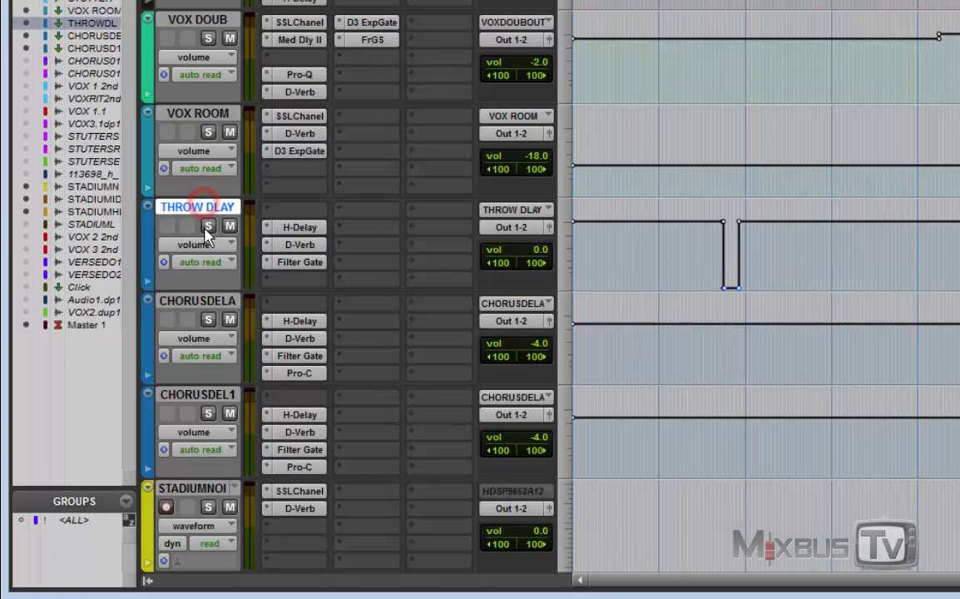
pyautogui.click(200, 300)
pyautogui.click(195, 395)
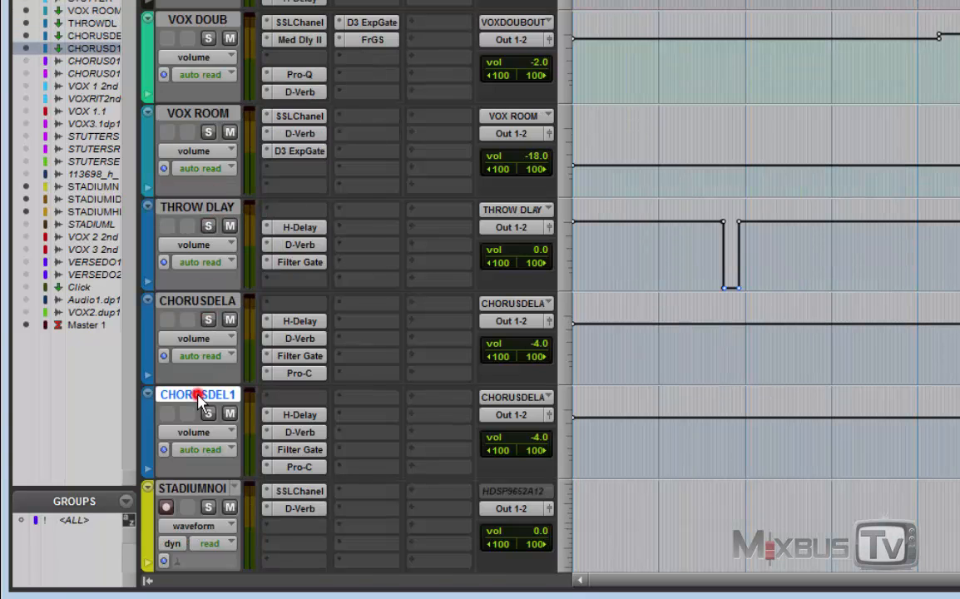
# Highlight the two stadium phrases across the STADIUM MID and STADIUM HIGH clips, and clear the selection
pyautogui.scroll(-2, 200, 402)
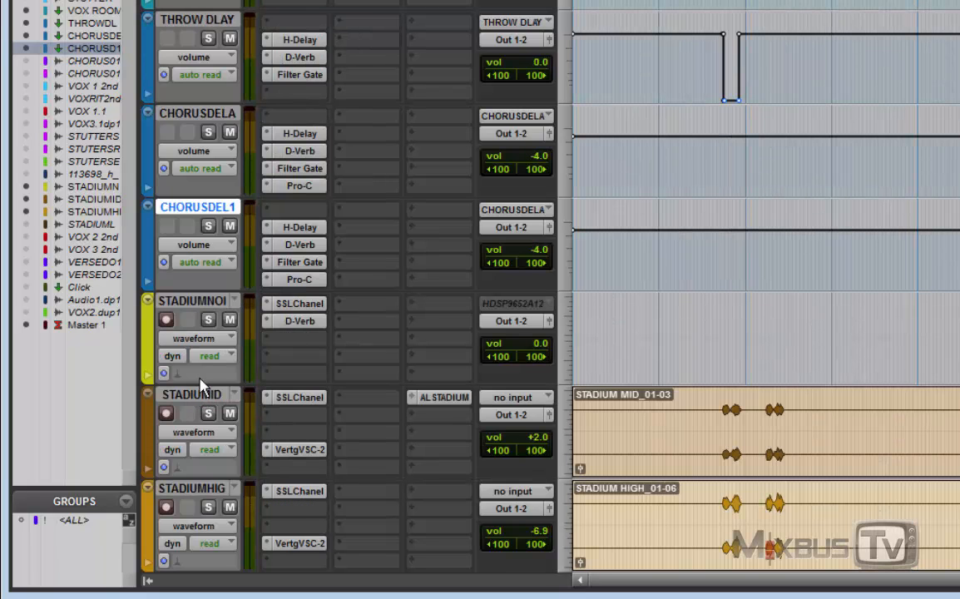
pyautogui.scroll(-2, 217, 299)
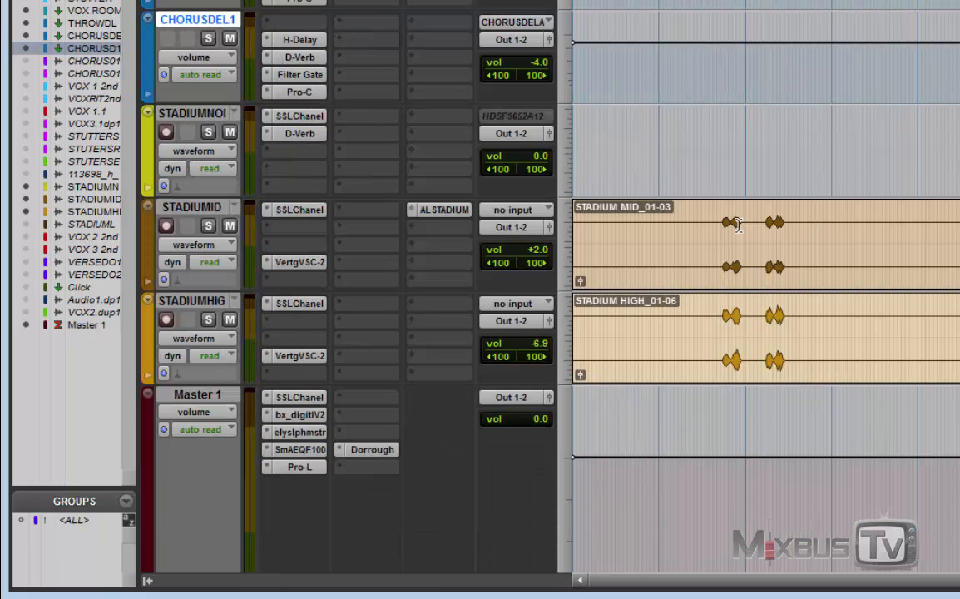
pyautogui.moveTo(719, 225); pyautogui.dragTo(786, 306)
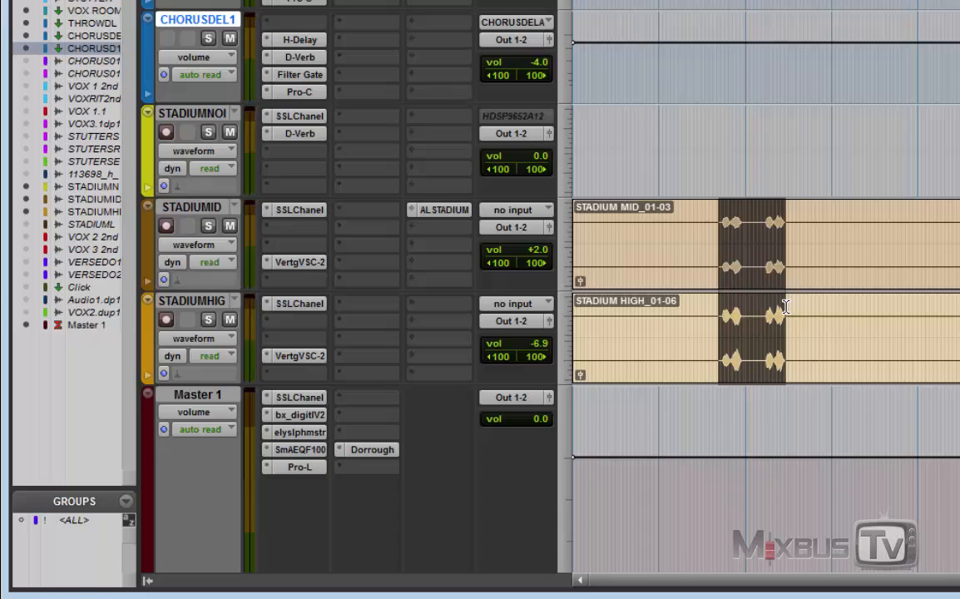
pyautogui.click(702, 226)
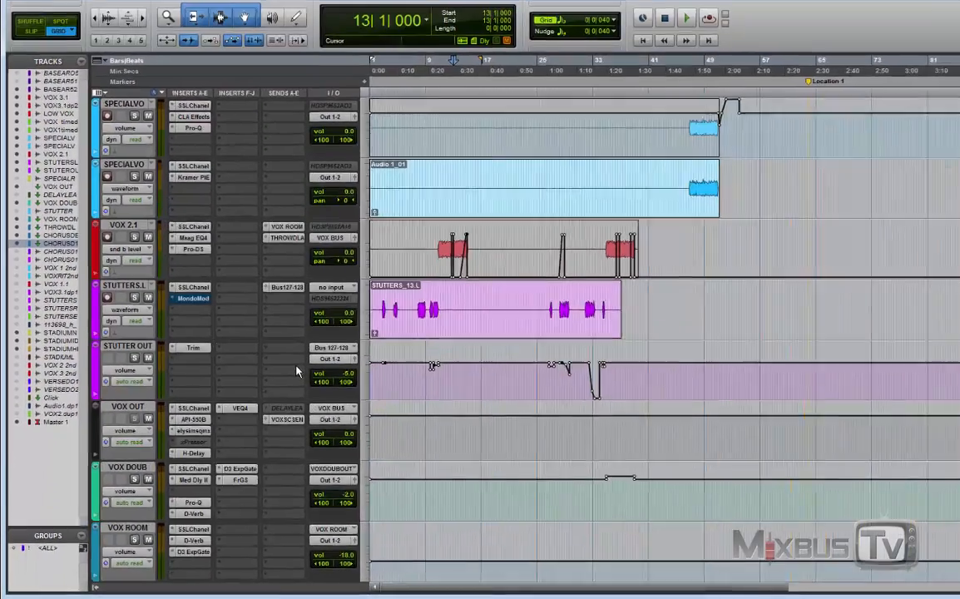
# Solo the VOX 3.1 track and show its SSLChannel insert, with the plug-in window clear of the insert list
pyautogui.scroll(8, 297, 372)
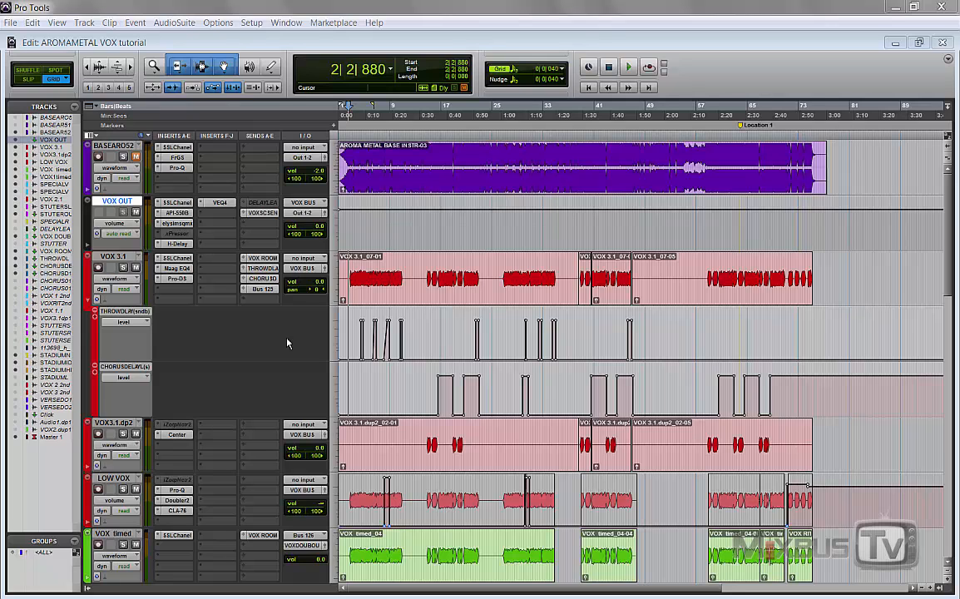
pyautogui.click(122, 267)
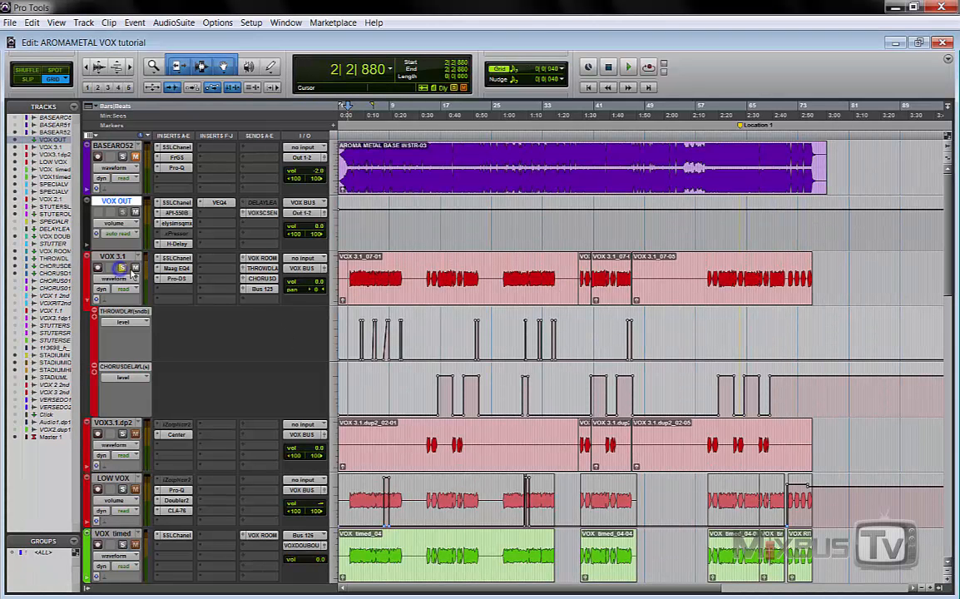
pyautogui.click(184, 261)
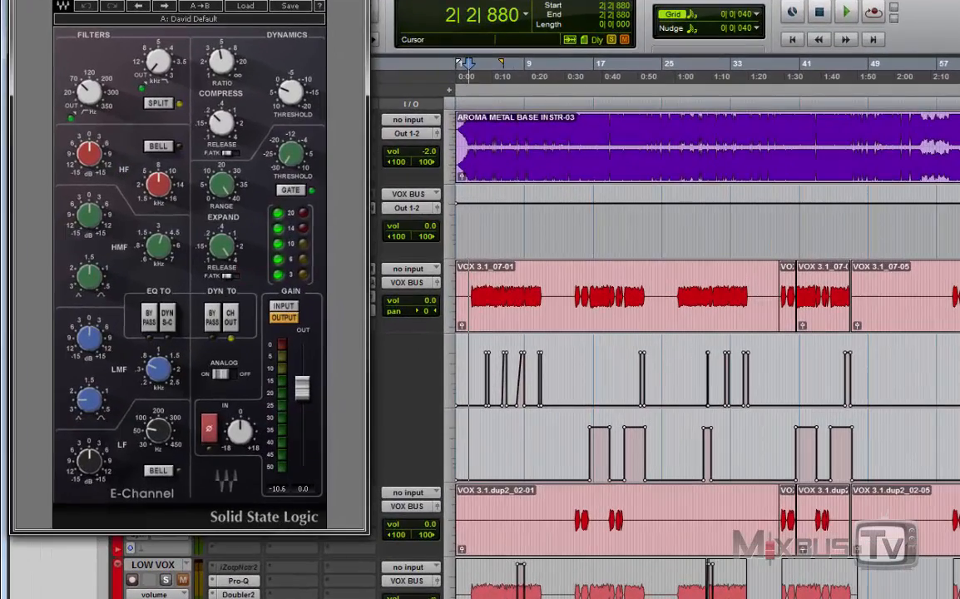
pyautogui.moveTo(256, 0); pyautogui.dragTo(547, 17)
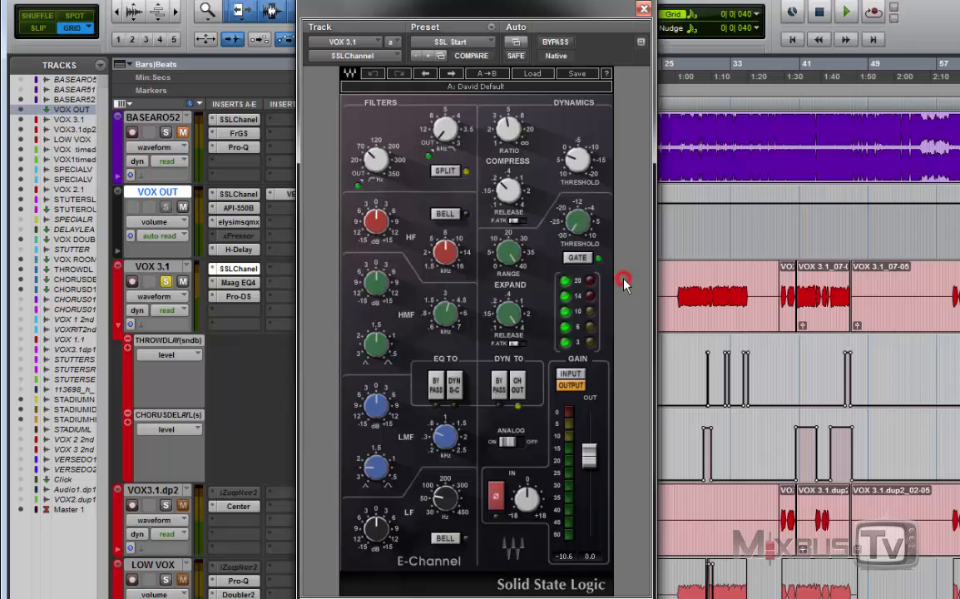
pyautogui.press('space')
# Examine the Maag EQ4 insert on VOX 3.1, pointing out its 2.5 kHz, 160 Hz and air gain controls
pyautogui.click(243, 284)
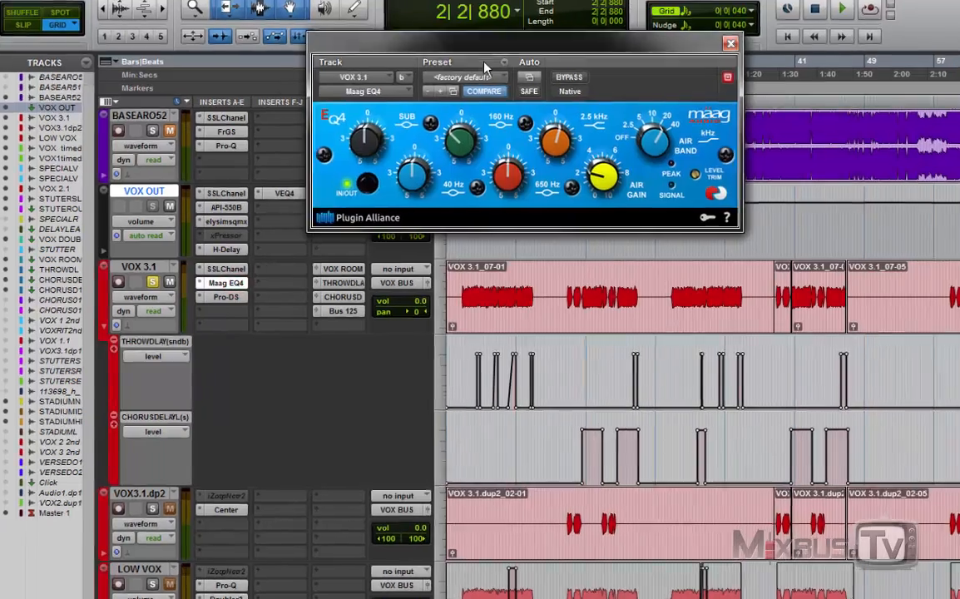
pyautogui.moveTo(497, 47); pyautogui.dragTo(494, 212)
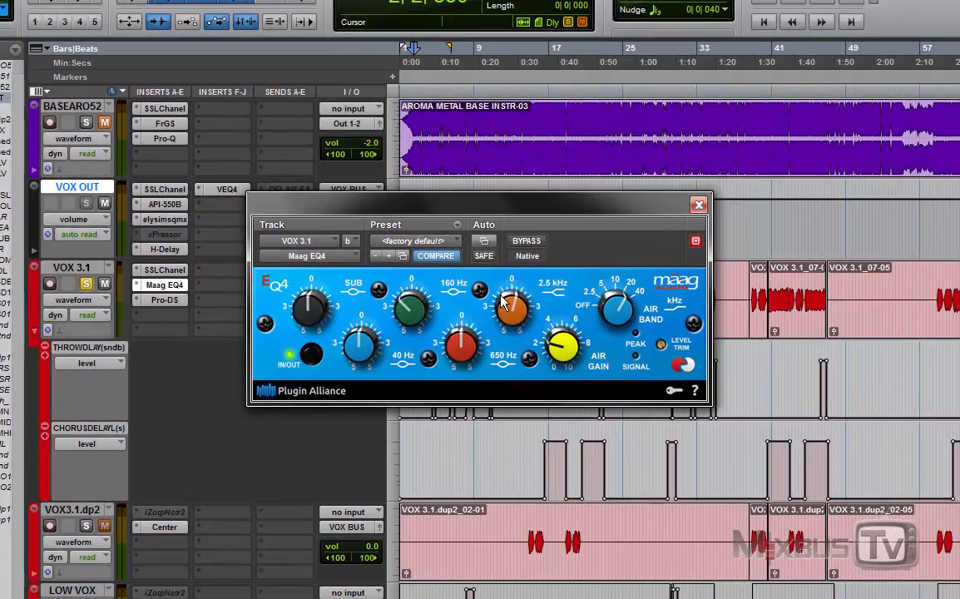
pyautogui.moveTo(519, 319)
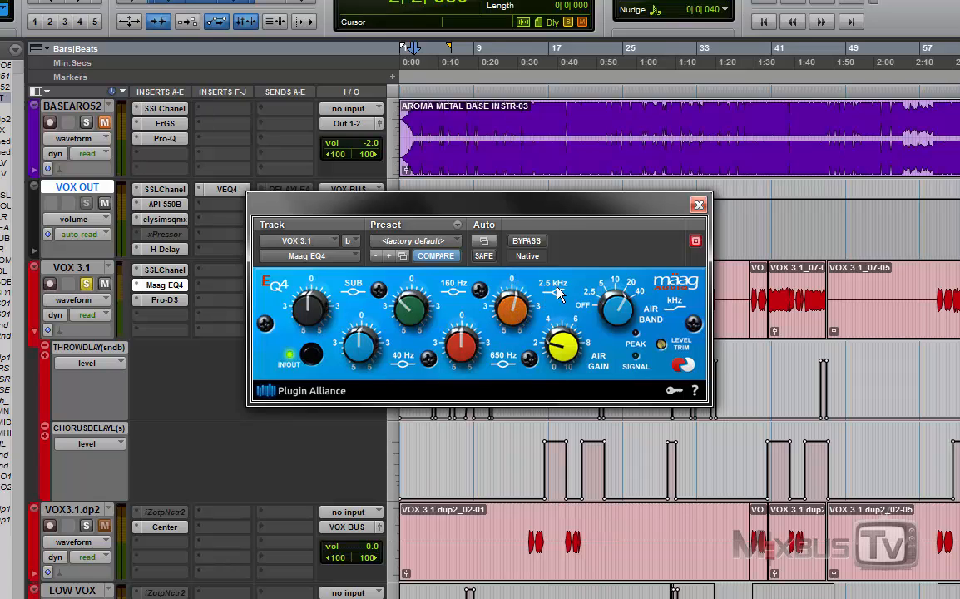
pyautogui.click(413, 313)
pyautogui.click(563, 349)
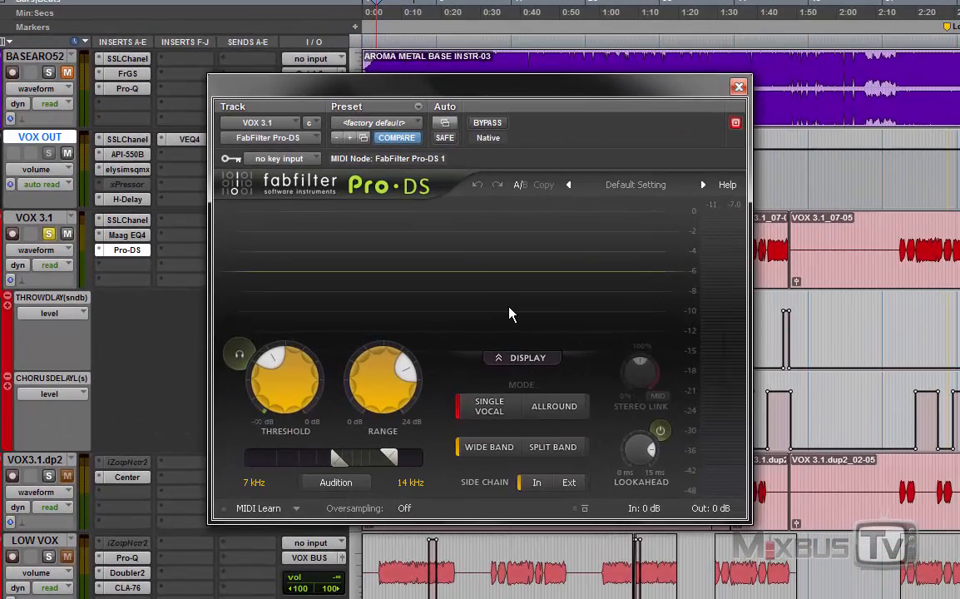
# Examine the FabFilter Pro-DS de-esser on VOX 3.1, and close the plug-in window
pyautogui.press('space')
pyautogui.click(738, 86)
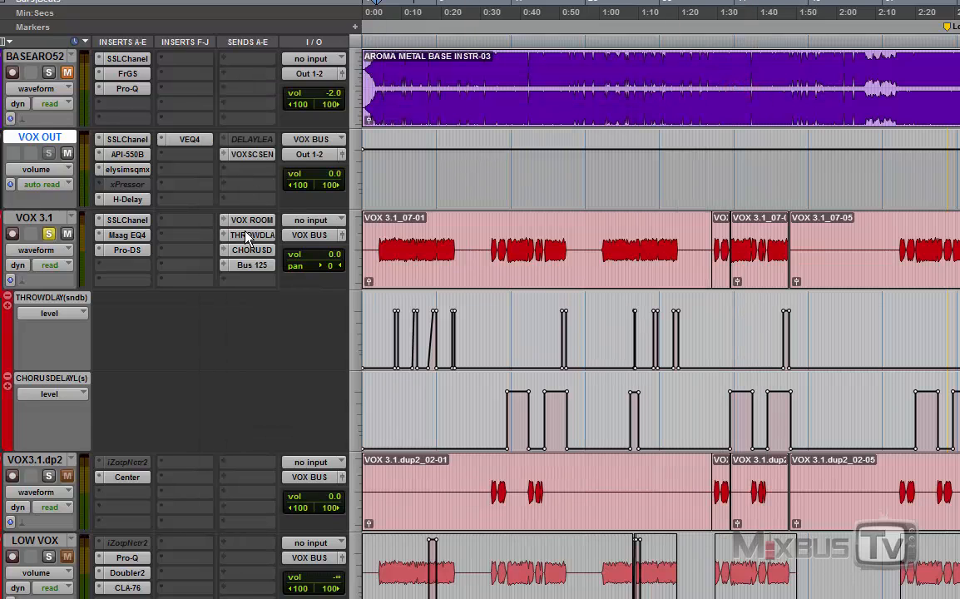
pyautogui.click(391, 240)
# Examine the SSLChannel, API-550B and elysia museq mix inserts on the VOX OUT track in turn
pyautogui.click(35, 140)
pyautogui.click(137, 143)
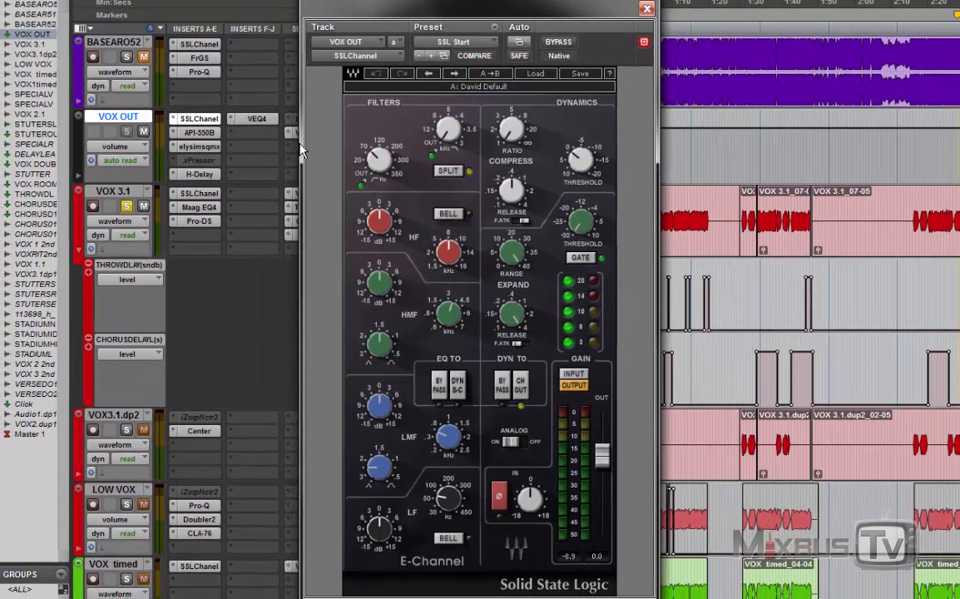
pyautogui.click(199, 132)
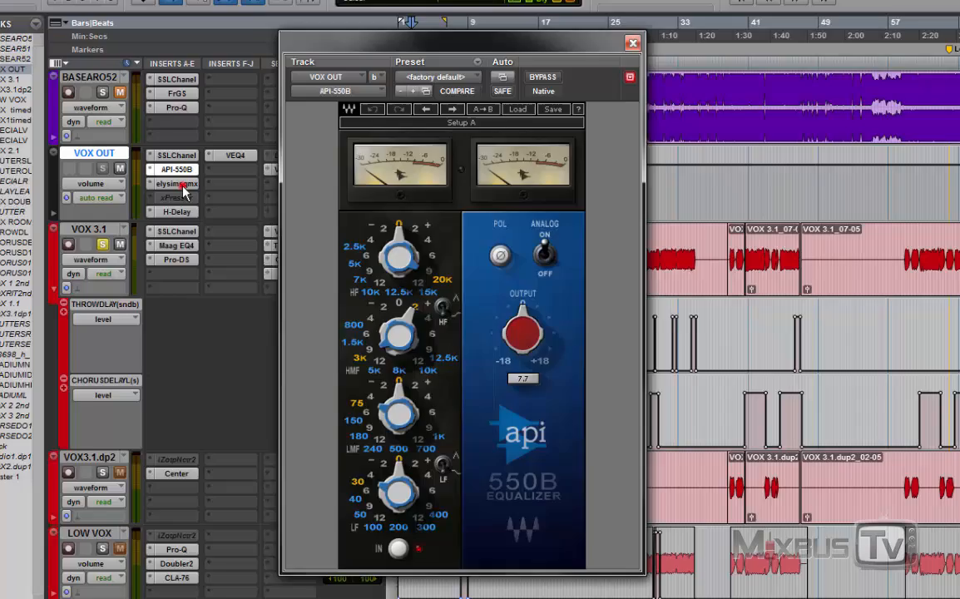
pyautogui.click(200, 148)
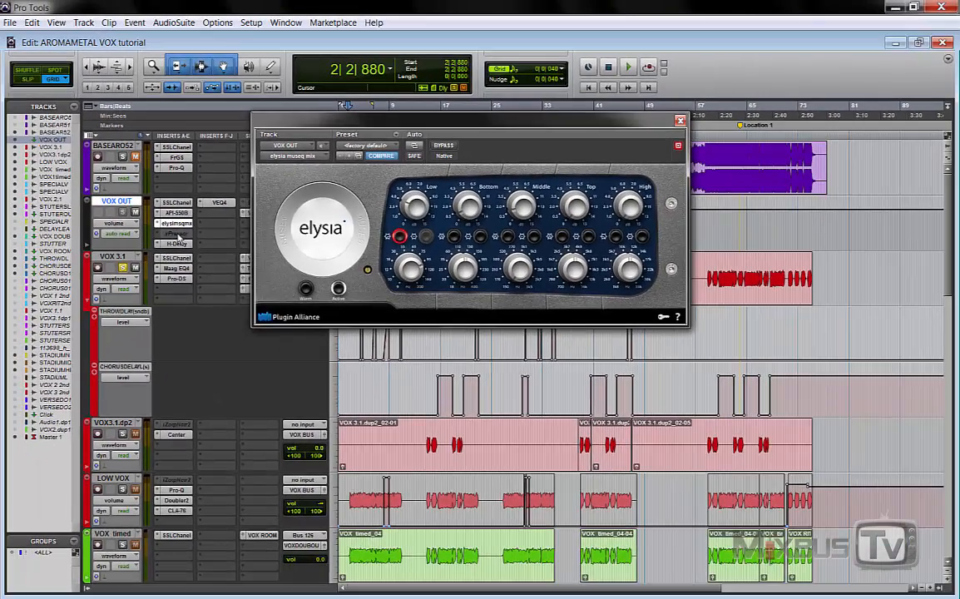
# Remove the inactive xPressor insert from the VOX OUT track
pyautogui.click(144, 286)
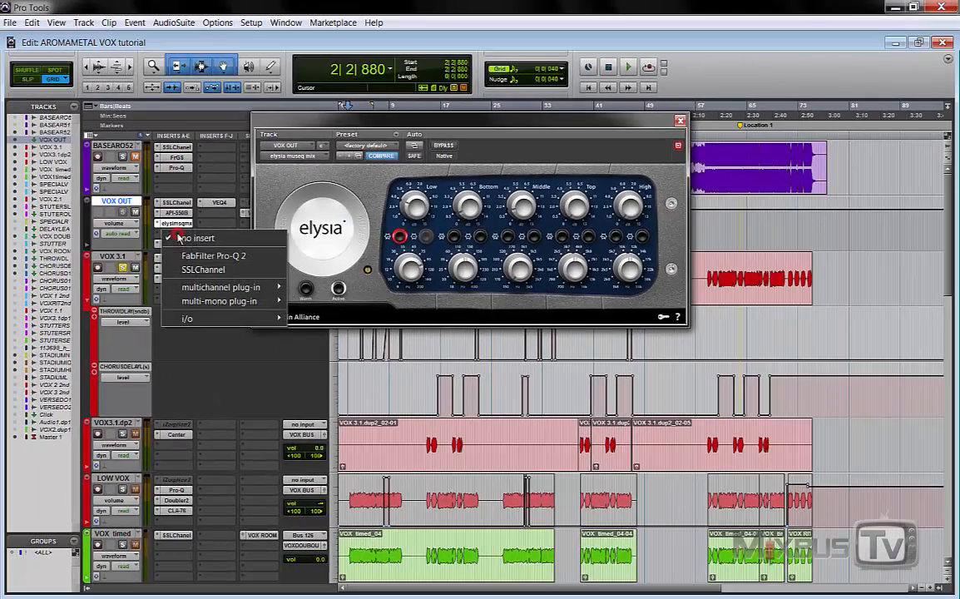
pyautogui.click(233, 328)
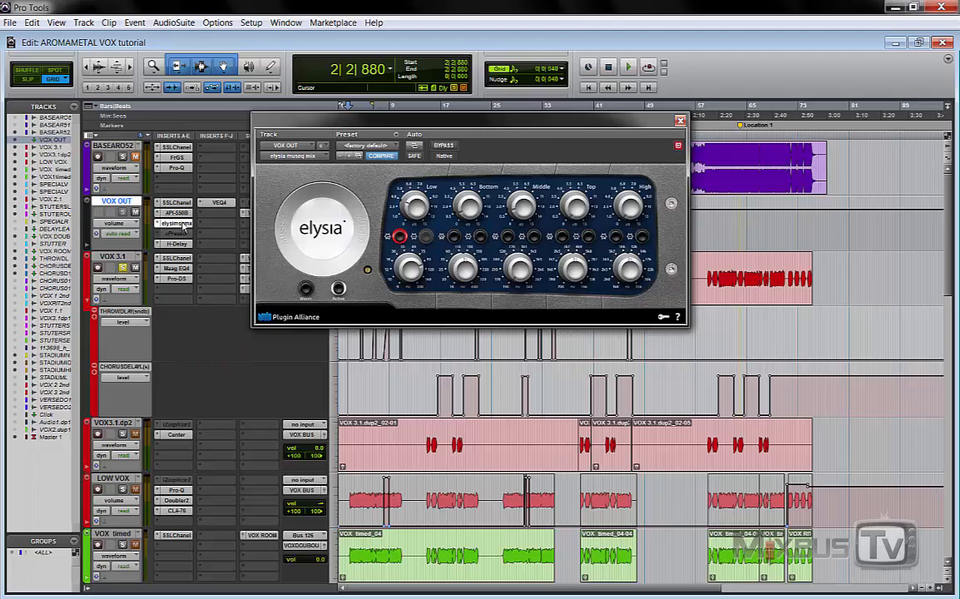
pyautogui.click(177, 223)
# Examine the H-Delay and VEQ4 inserts on VOX OUT in turn, and close the plug-in window
pyautogui.click(178, 244)
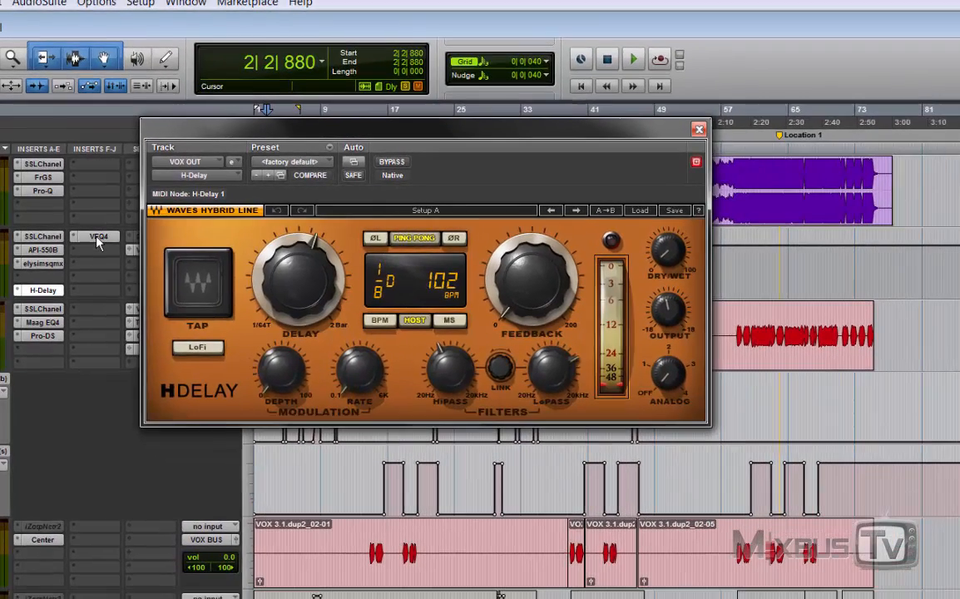
pyautogui.click(97, 238)
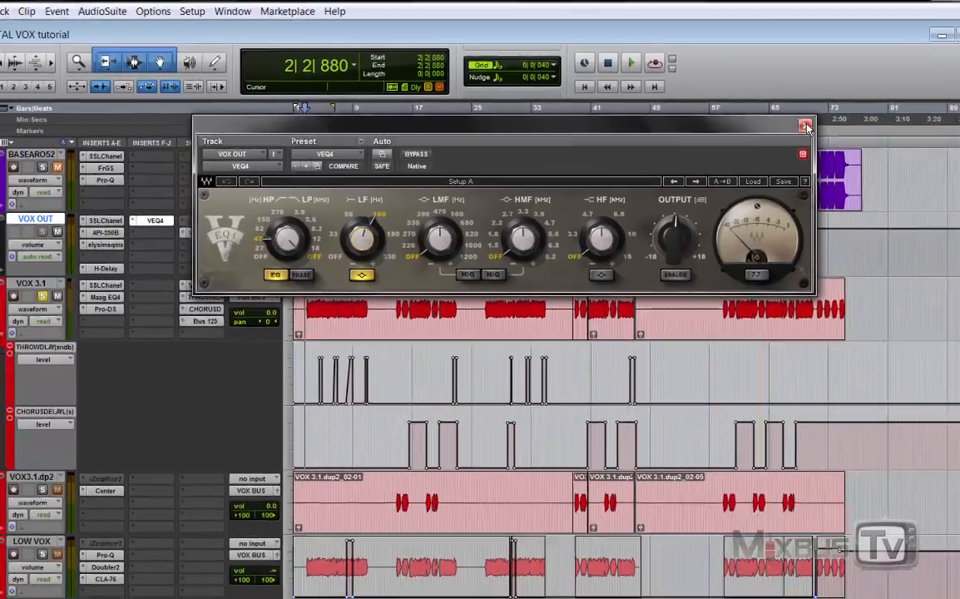
pyautogui.click(806, 126)
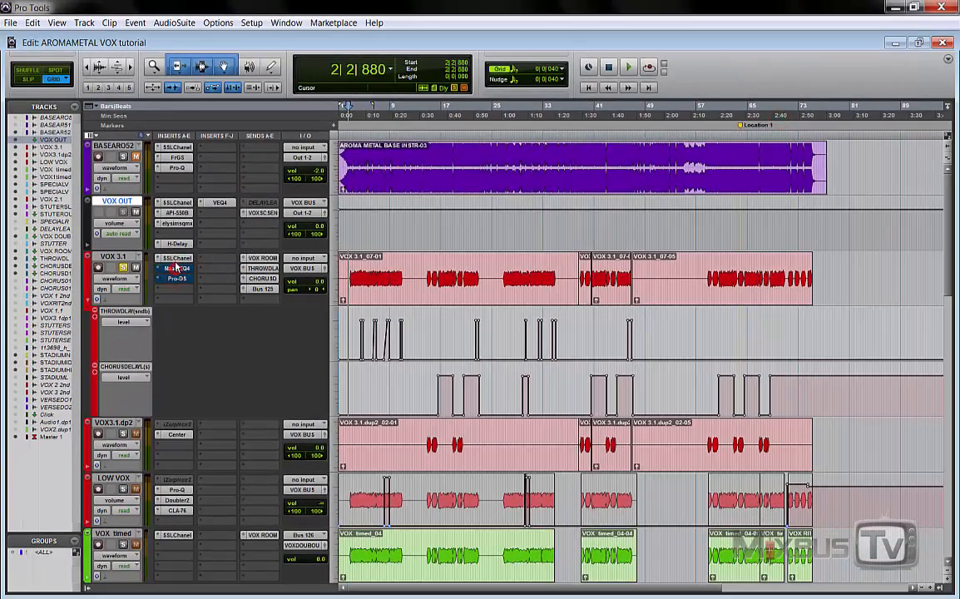
# Bypass all inserts on VOX 3.1 and VOX OUT, and play back the unprocessed vocal
pyautogui.keyDown('ctrl'); pyautogui.click(176, 258); pyautogui.keyUp('ctrl')
pyautogui.keyDown('ctrl'); pyautogui.click(175, 245); pyautogui.keyUp('ctrl')
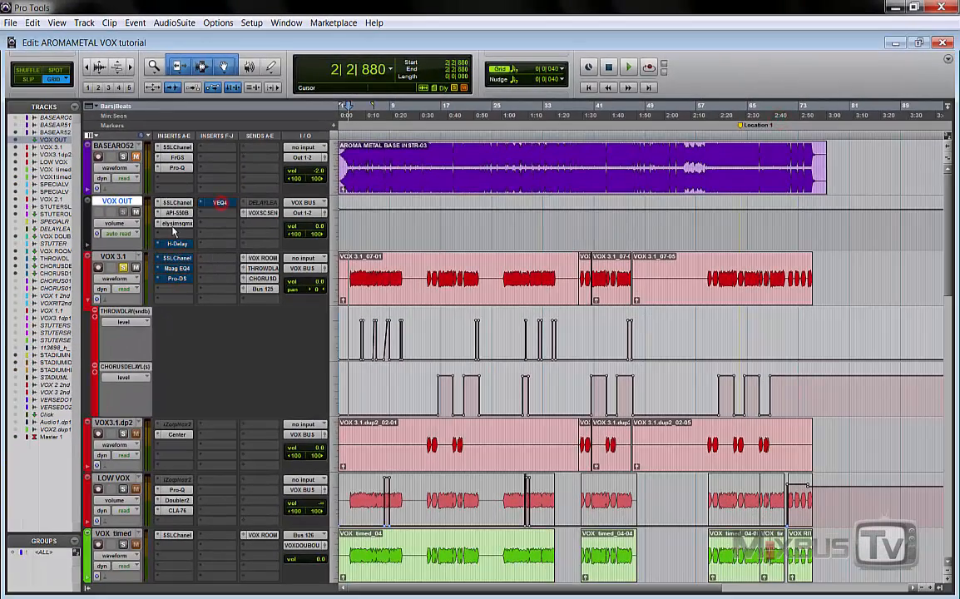
pyautogui.press('space')
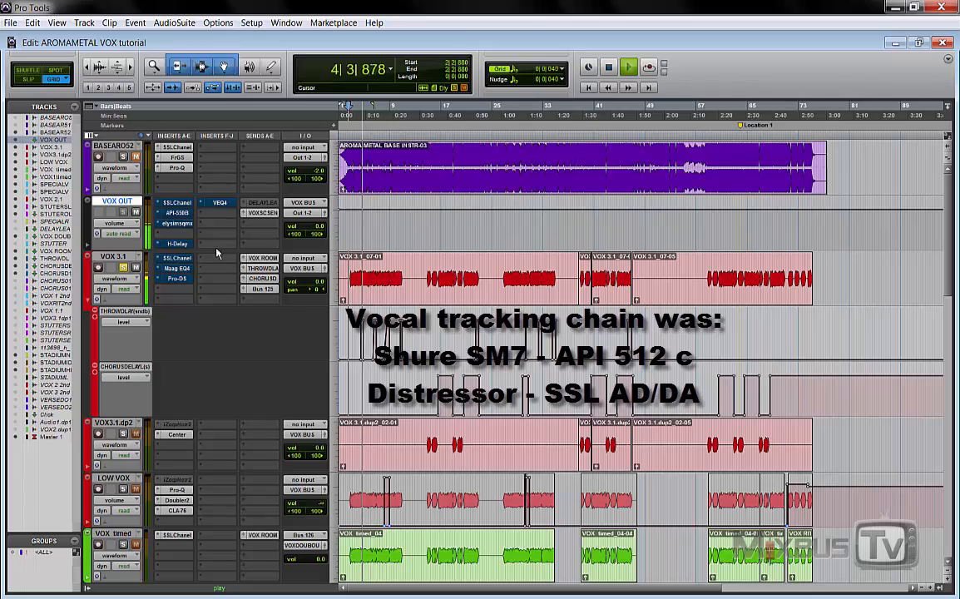
# Restart playback and re-enable the SSLChannel, Maag EQ4 and Pro-DS inserts on VOX 3.1 one after another while listening
pyautogui.press('space')
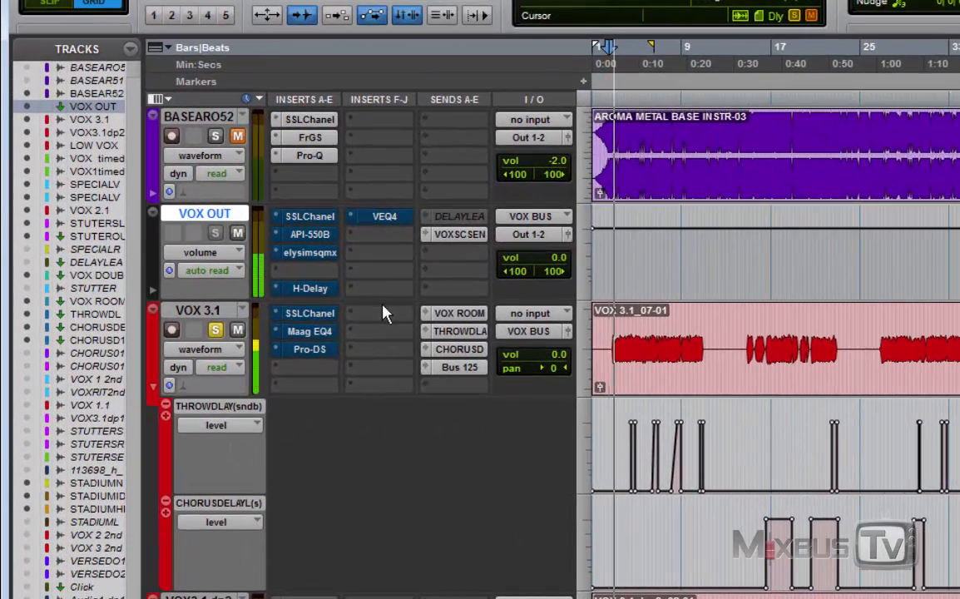
pyautogui.keyDown('super'); pyautogui.click(327, 316); pyautogui.keyUp('super')
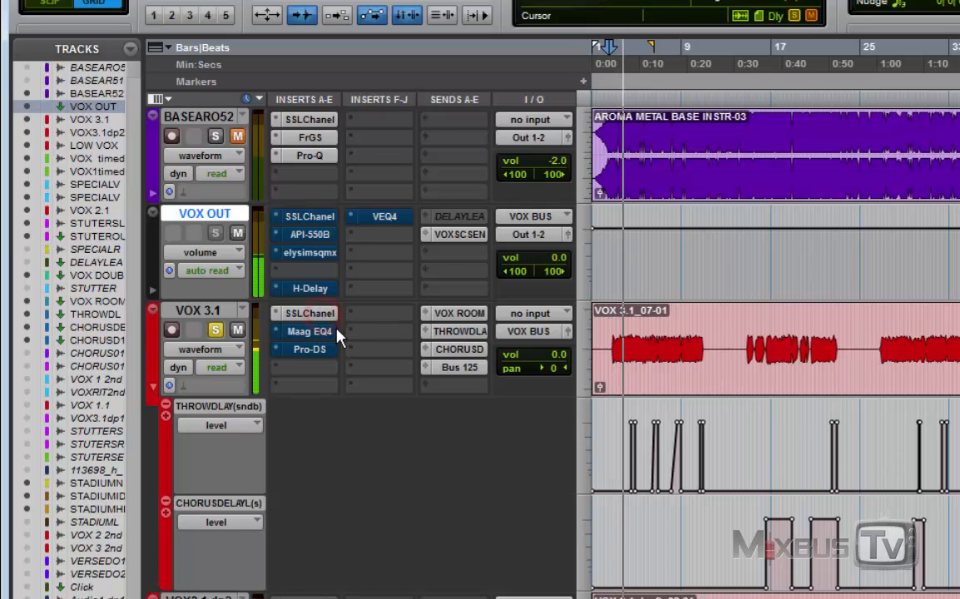
pyautogui.keyDown('super'); pyautogui.click(312, 337); pyautogui.keyUp('super')
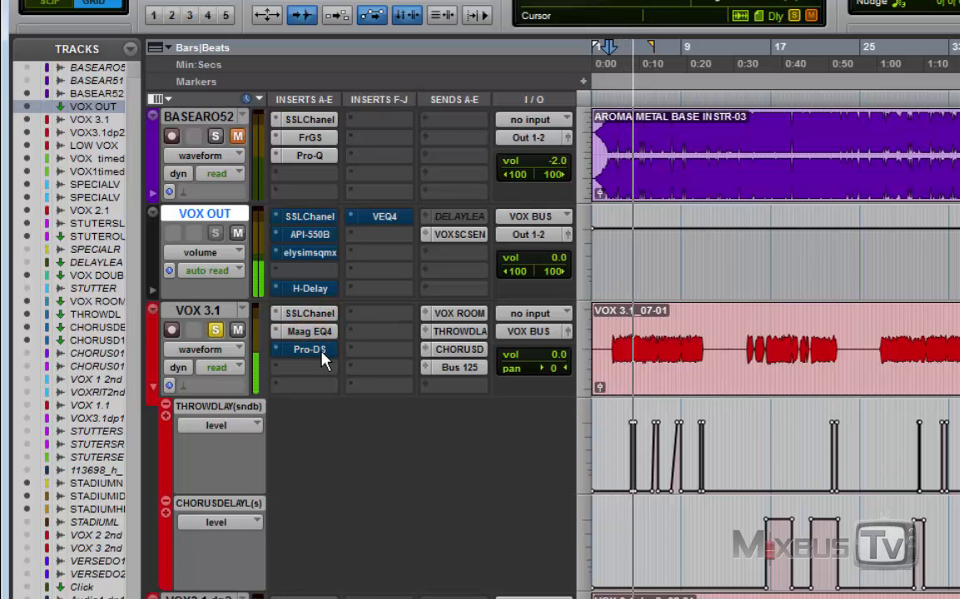
pyautogui.keyDown('super'); pyautogui.click(321, 353); pyautogui.keyUp('super')
# Re-enable the SSLChannel, API-550B, elysia museq, H-Delay and VEQ4 inserts on VOX OUT in turn during playback, and stop
pyautogui.keyDown('ctrl'); pyautogui.click(309, 220); pyautogui.keyUp('ctrl')
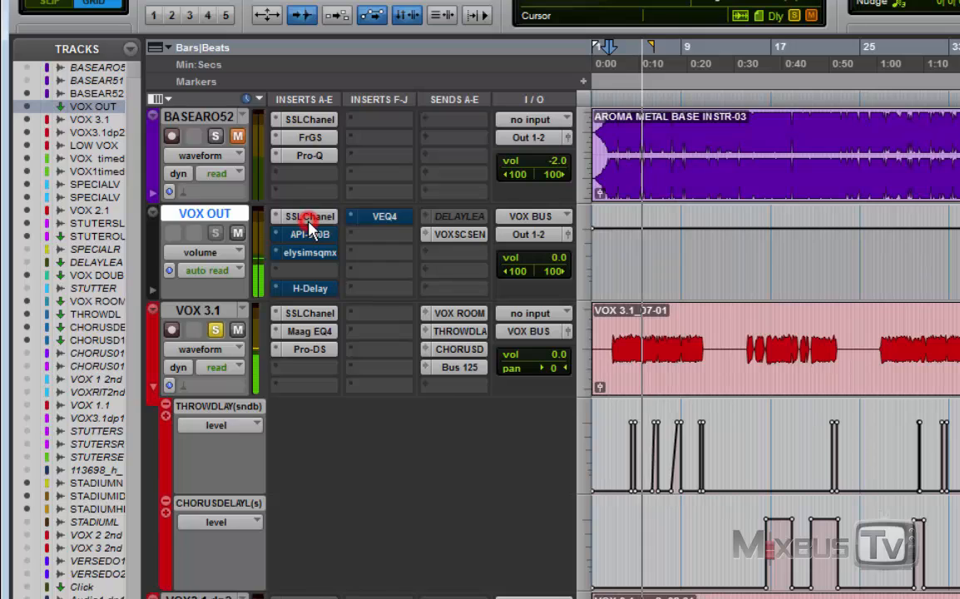
pyautogui.keyDown('ctrl'); pyautogui.click(314, 236); pyautogui.keyUp('ctrl')
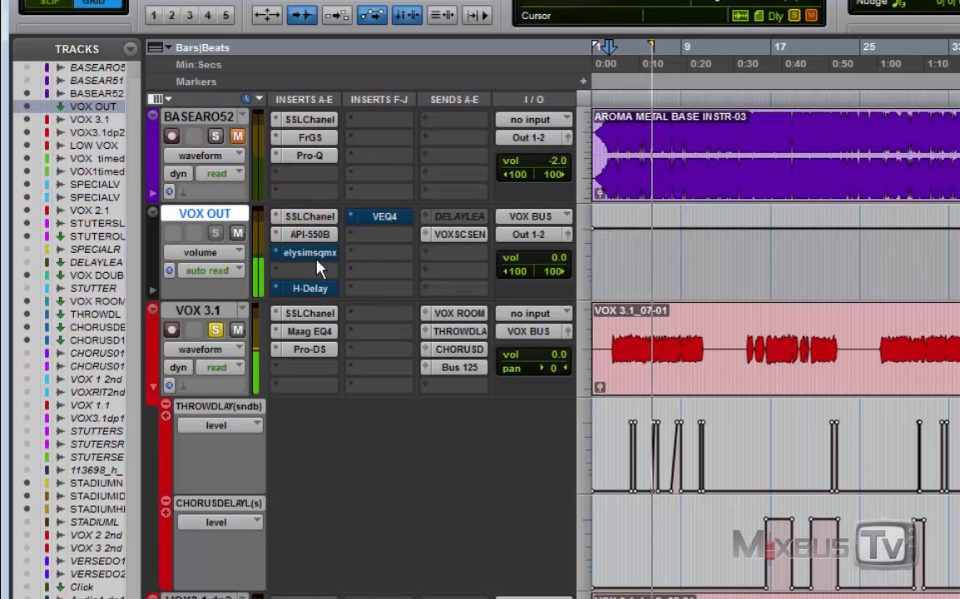
pyautogui.keyDown('ctrl'); pyautogui.click(321, 259); pyautogui.keyUp('ctrl')
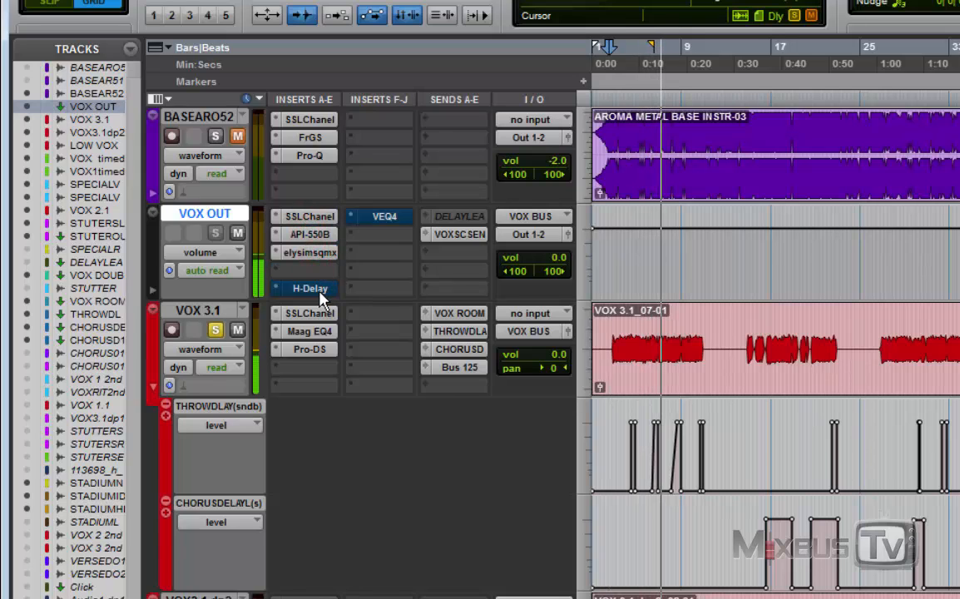
pyautogui.keyDown('ctrl'); pyautogui.click(314, 288); pyautogui.keyUp('ctrl')
pyautogui.keyDown('ctrl'); pyautogui.click(384, 220); pyautogui.keyUp('ctrl')
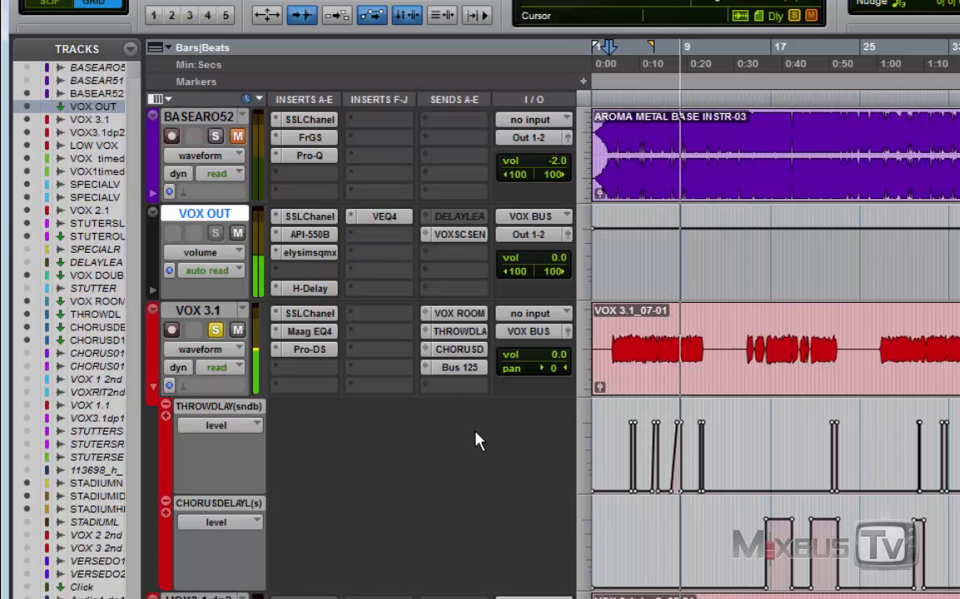
pyautogui.press('space')
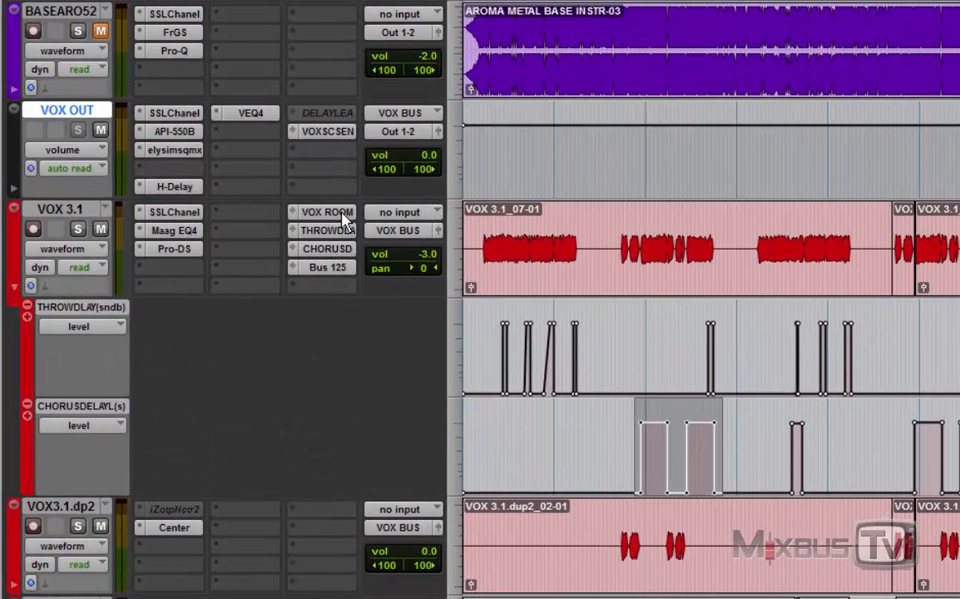
# Point out the four sends on VOX 3.1, and check the VOX ROOM send's settings before closing them
pyautogui.click(338, 213)
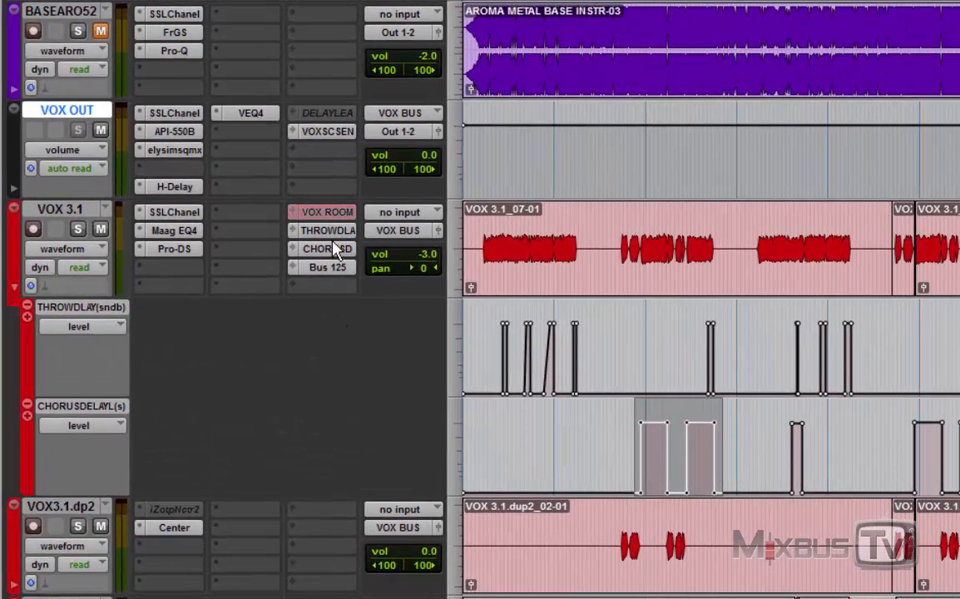
pyautogui.click(331, 232)
pyautogui.click(333, 250)
pyautogui.click(337, 270)
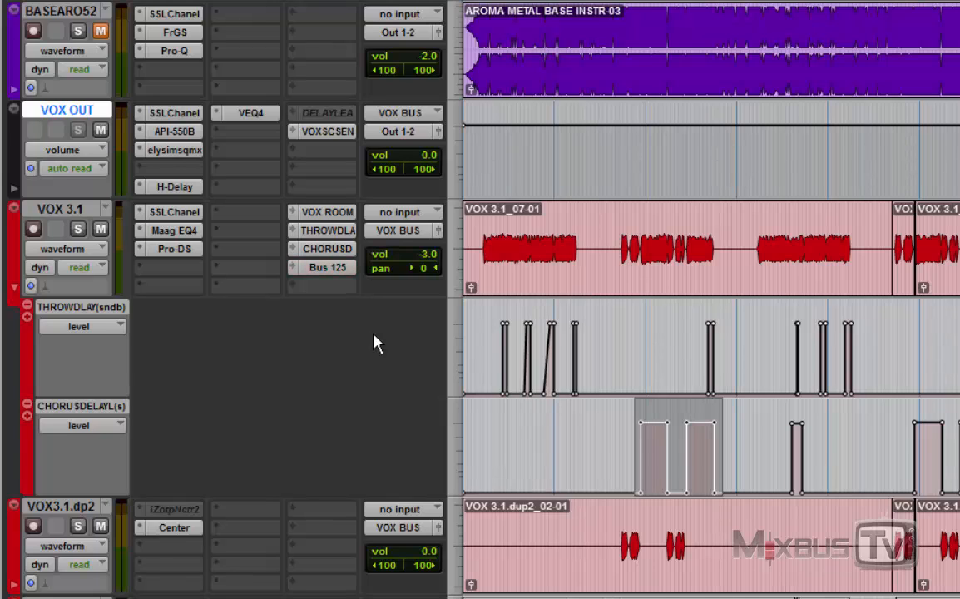
pyautogui.click(332, 213)
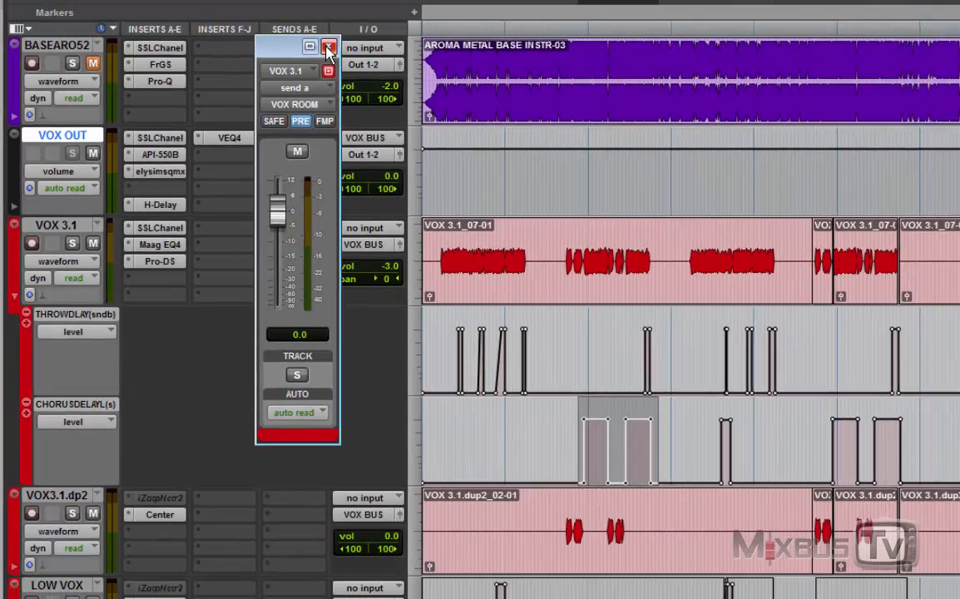
pyautogui.click(361, 12)
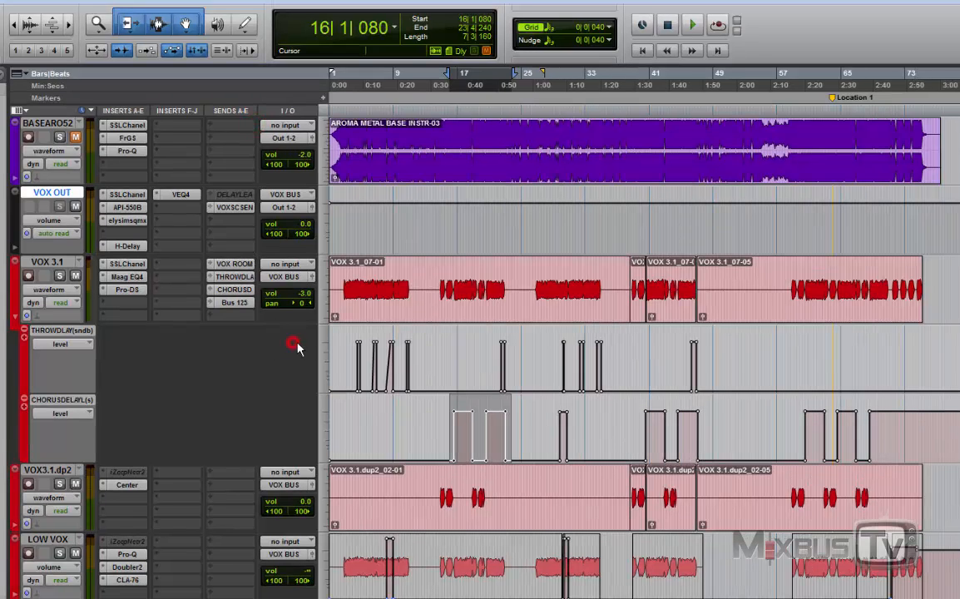
# Highlight both delay send automation lanes across VOX 3.1, and inspect the individual THROWDLAY throws in the first verse
pyautogui.moveTo(343, 351); pyautogui.dragTo(922, 436)
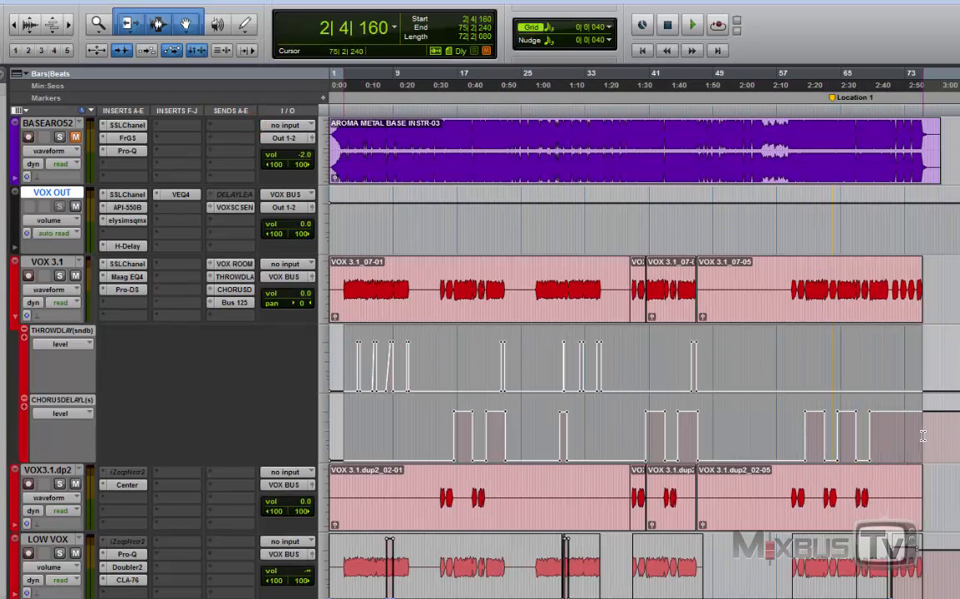
pyautogui.click(356, 281)
pyautogui.press('t')
pyautogui.press('t')
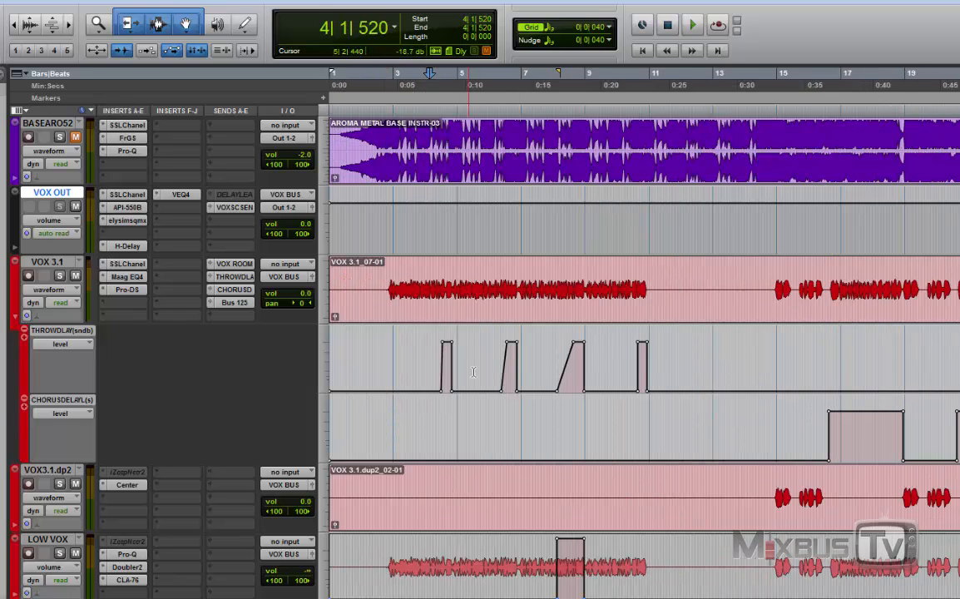
pyautogui.press('t')
pyautogui.moveTo(494, 354); pyautogui.dragTo(520, 356)
pyautogui.moveTo(616, 348); pyautogui.dragTo(667, 356)
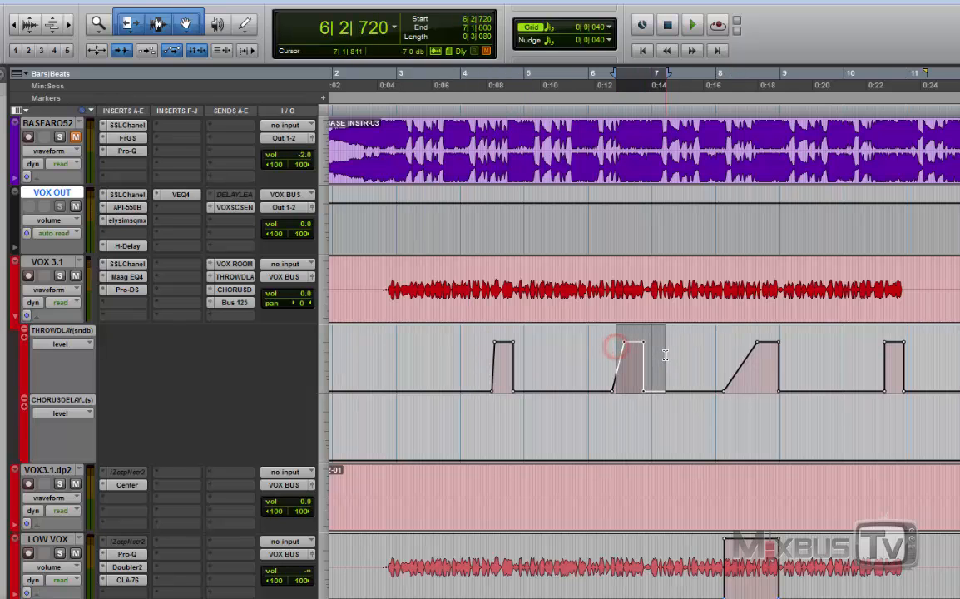
pyautogui.hscroll(2, 623, 358)
pyautogui.press('r')
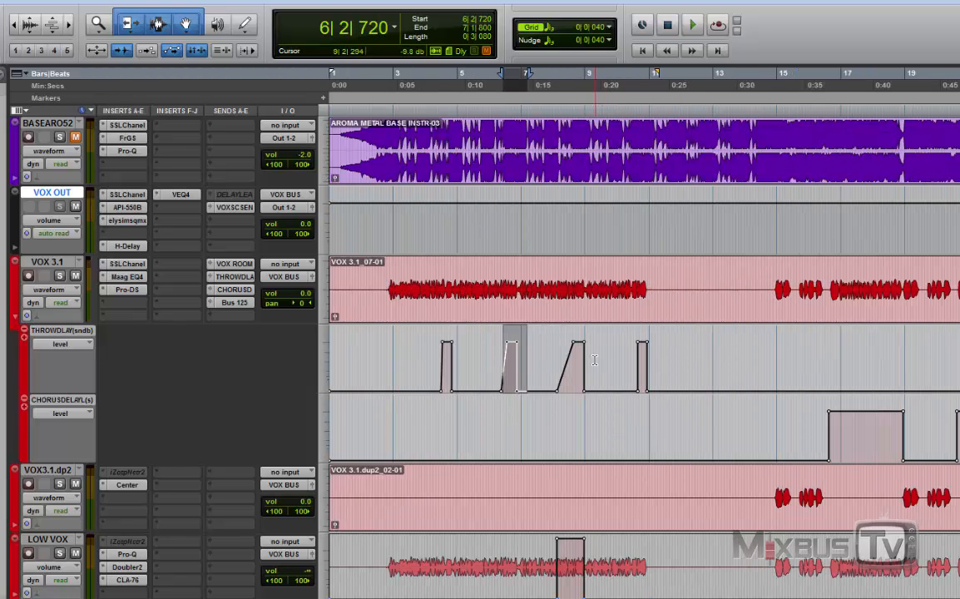
# Highlight the CHORUSDELAY send automation on VOX 3.1 from about bar 15 to bar 23 to examine it
pyautogui.hscroll(4, 595, 359)
pyautogui.moveTo(617, 414); pyautogui.dragTo(876, 433)
pyautogui.hscroll(5, 722, 429)
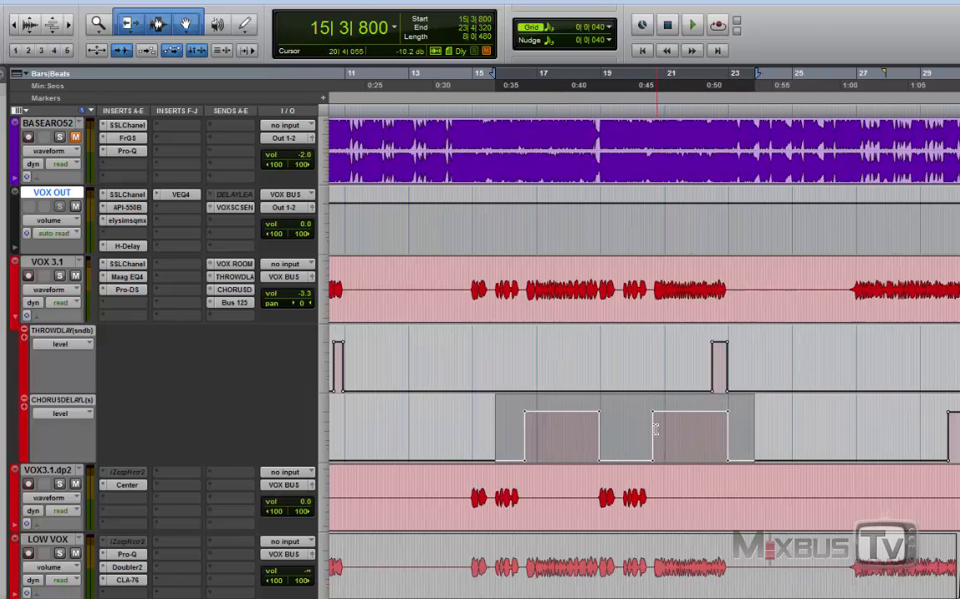
pyautogui.press('r')
pyautogui.press('r')
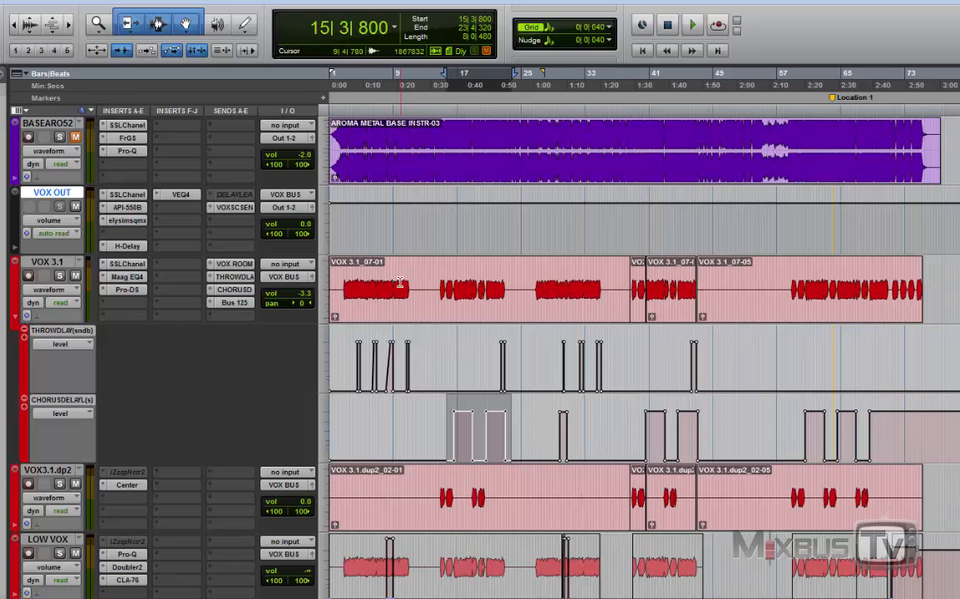
# Solo the VOX ROOM, THROW DLAY and both chorus delay returns, and play them back from the start of the VOX 3.1 verse
pyautogui.click(342, 275)
pyautogui.press('t')
pyautogui.press('t')
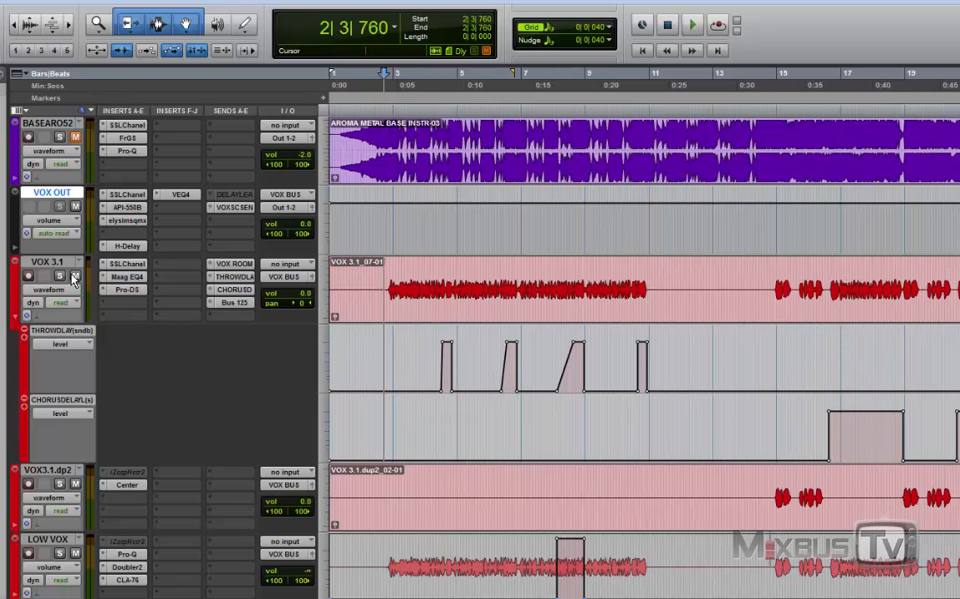
pyautogui.scroll(-10, 178, 364)
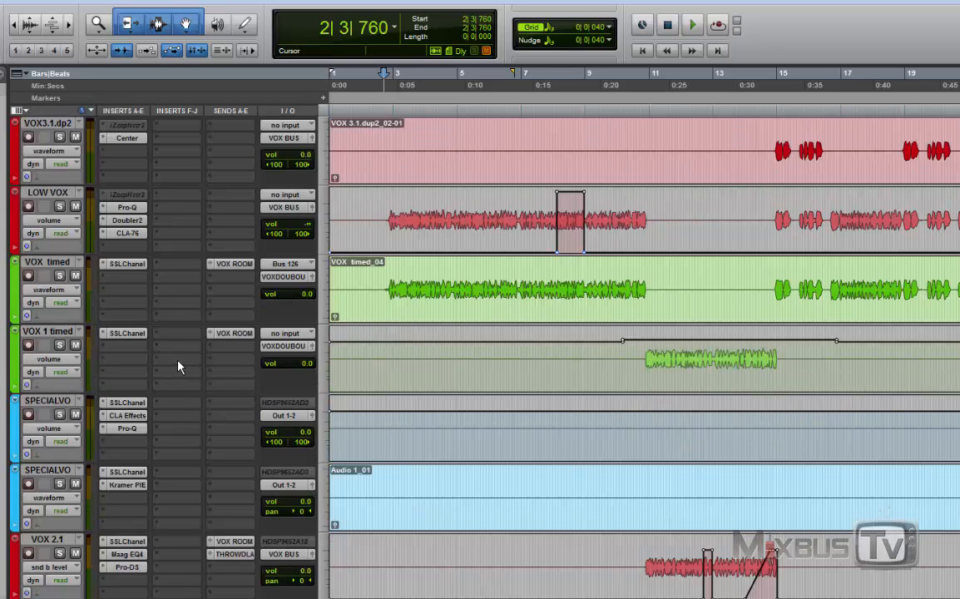
pyautogui.scroll(-5, 178, 364)
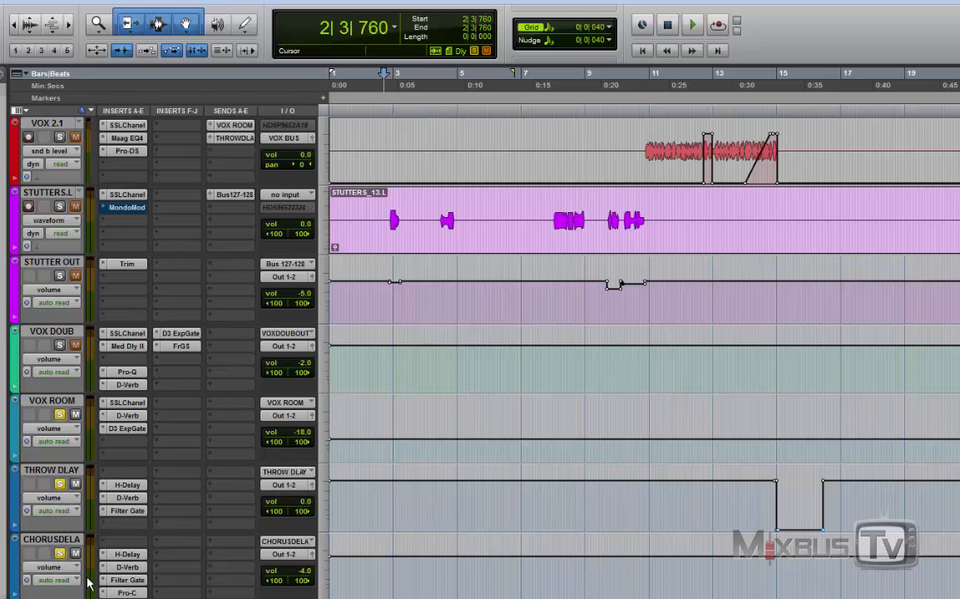
pyautogui.press('space')
pyautogui.scroll(12, 233, 392)
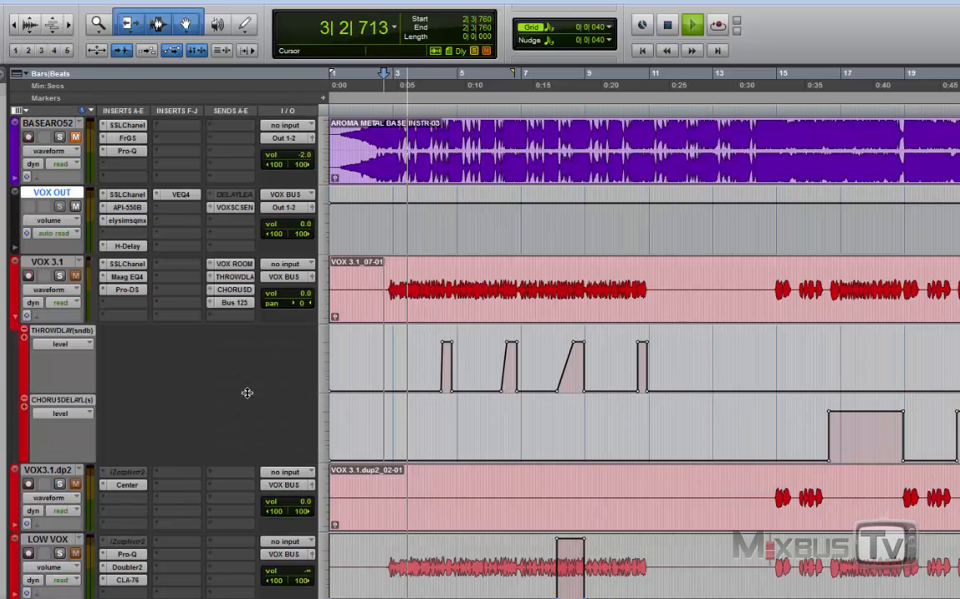
pyautogui.scroll(-12, 246, 392)
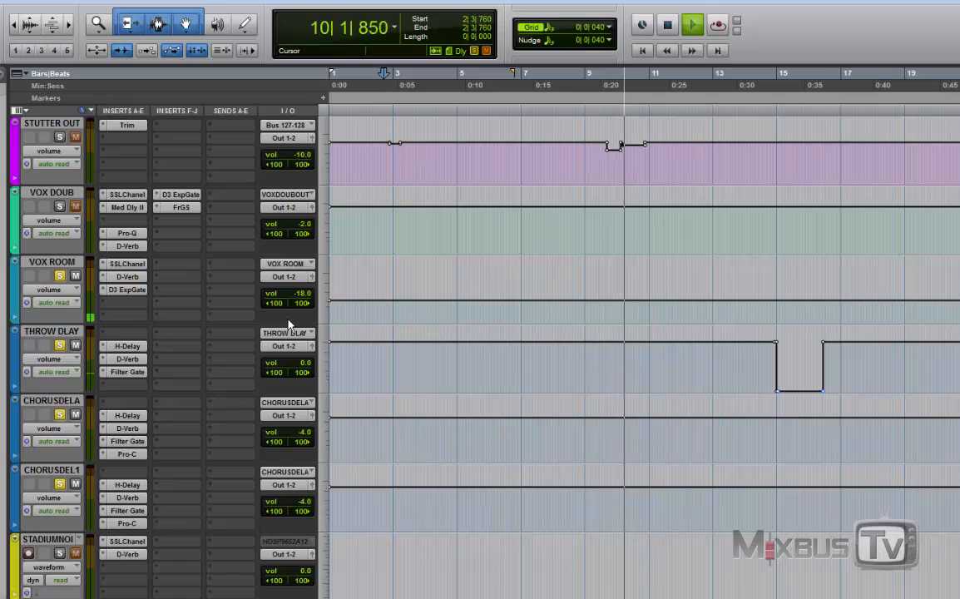
pyautogui.scroll(10, 288, 325)
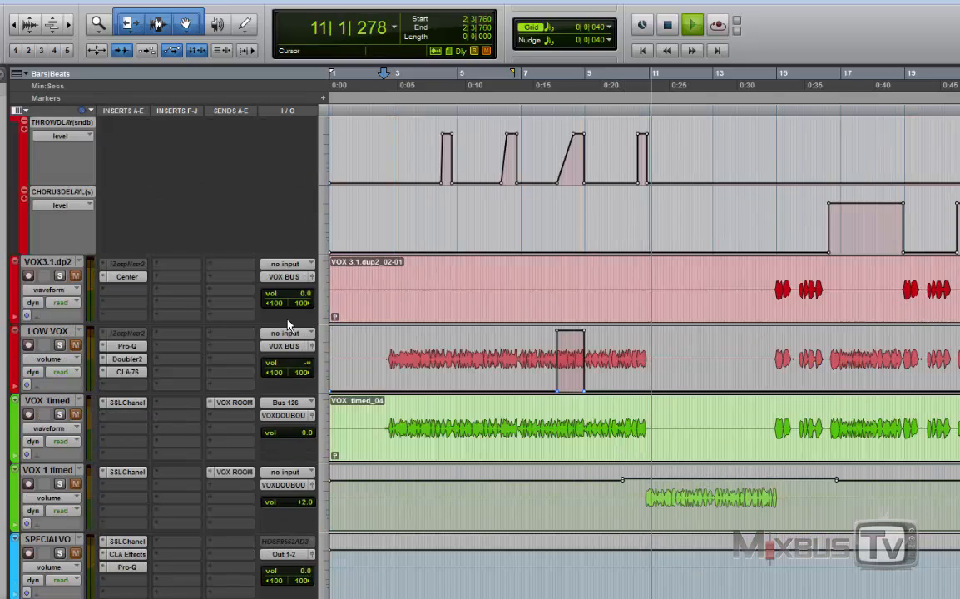
pyautogui.scroll(3, 288, 325)
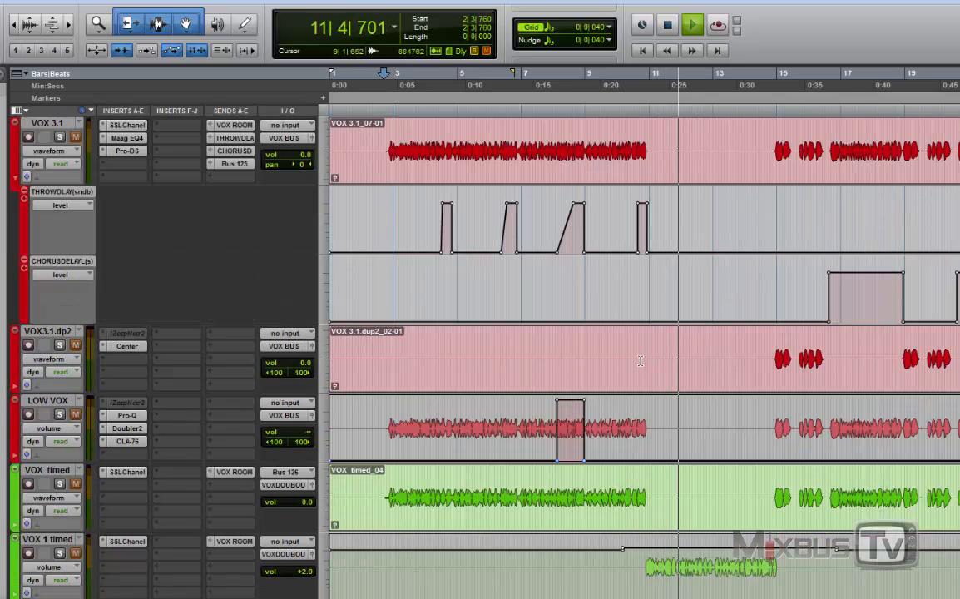
# Stop playback, move the cursor to bar 15 beat 4, and listen to the soloed effect returns in the chorus
pyautogui.press('space')
pyautogui.click(778, 351)
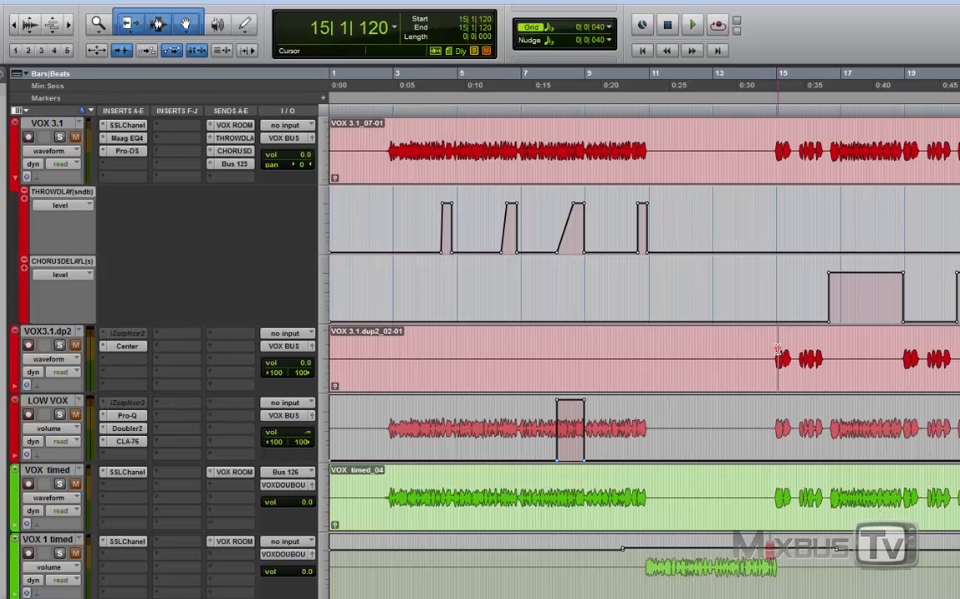
pyautogui.click(800, 351)
pyautogui.press('space')
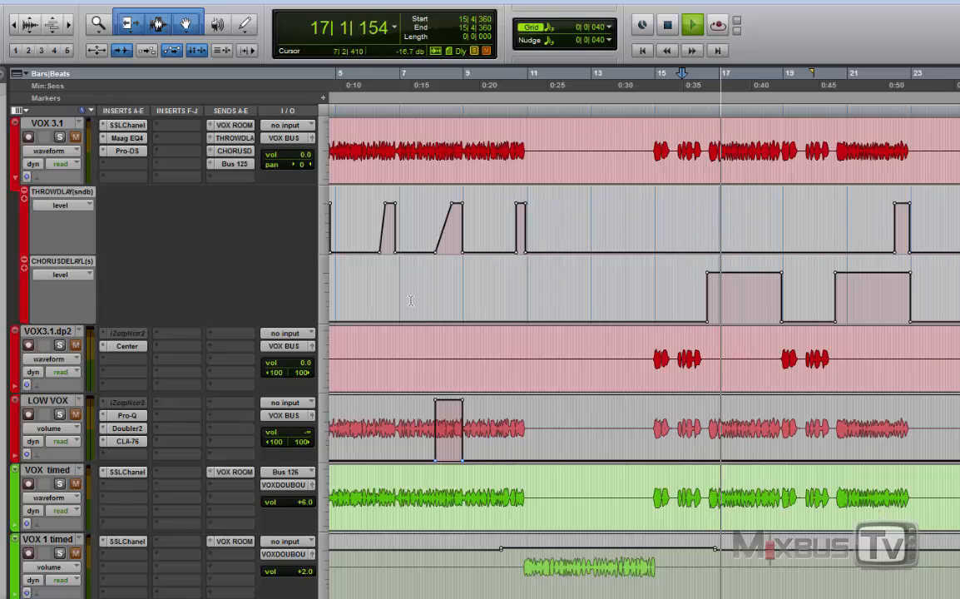
pyautogui.scroll(-10, 279, 300)
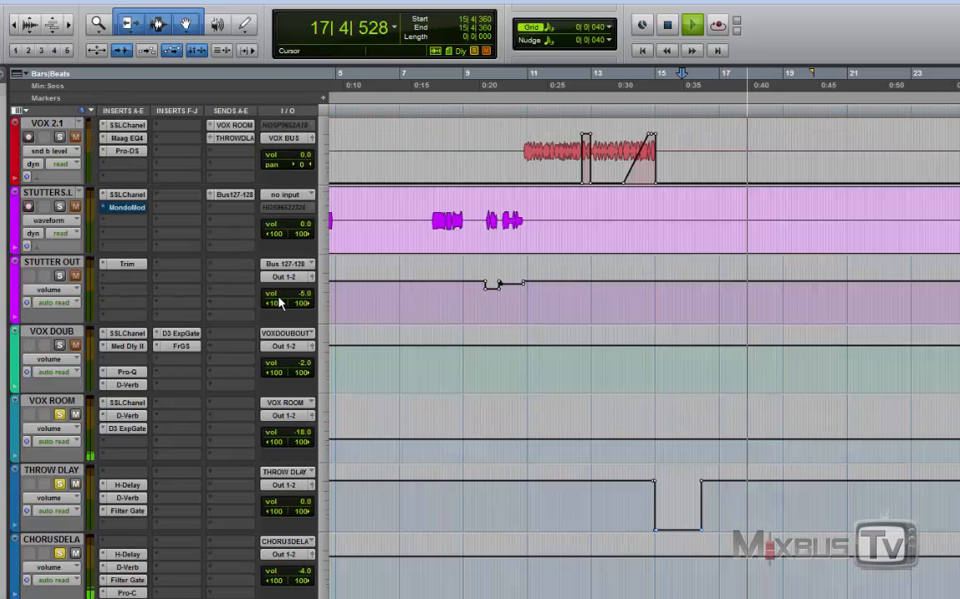
pyautogui.scroll(-5, 279, 304)
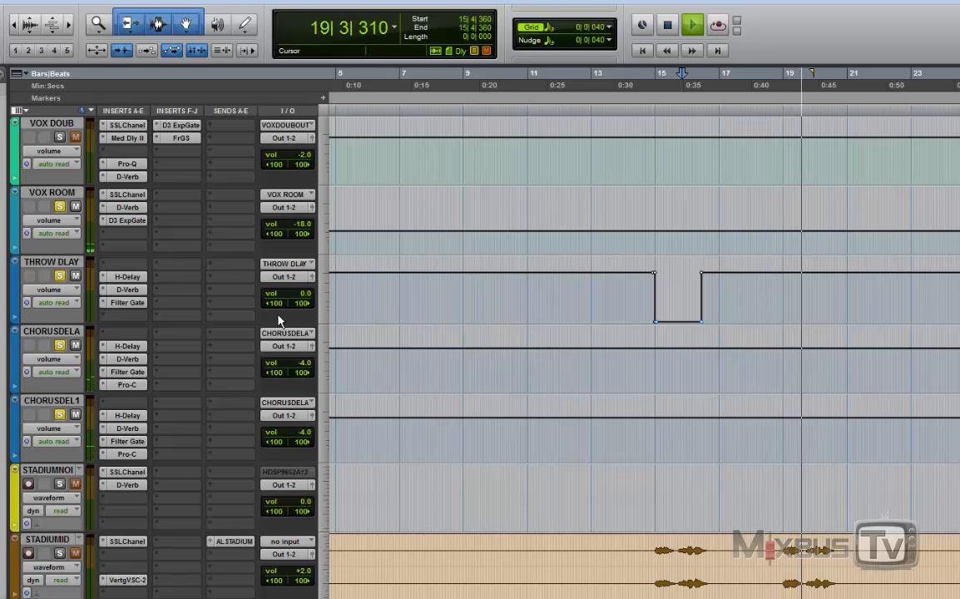
pyautogui.press('space')
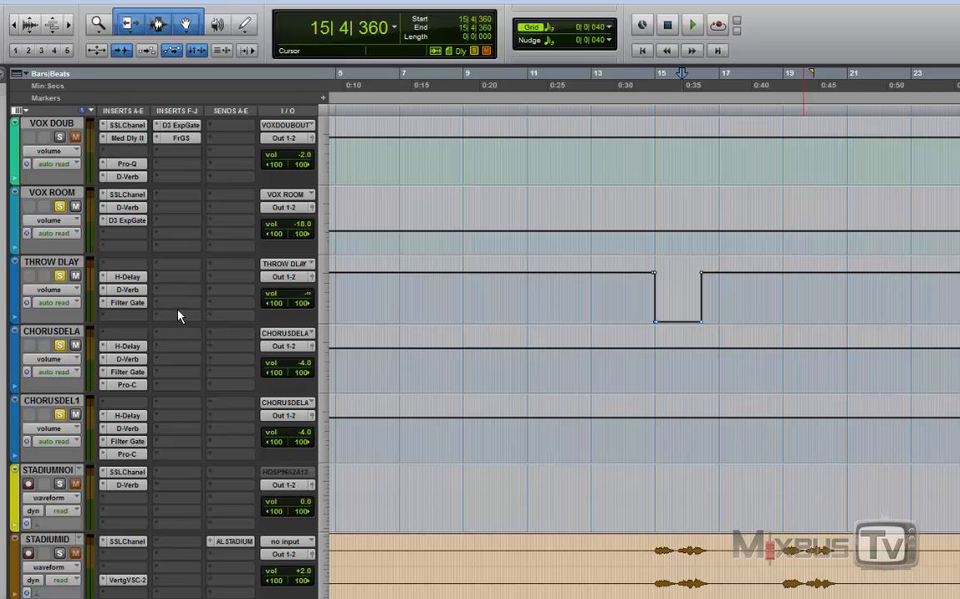
# Examine the SSLChannel, D-Verb and Dyn3 Expander/Gate inserts on the VOX ROOM track in turn
pyautogui.scroll(3, 181, 315)
pyautogui.scroll(-2, 182, 313)
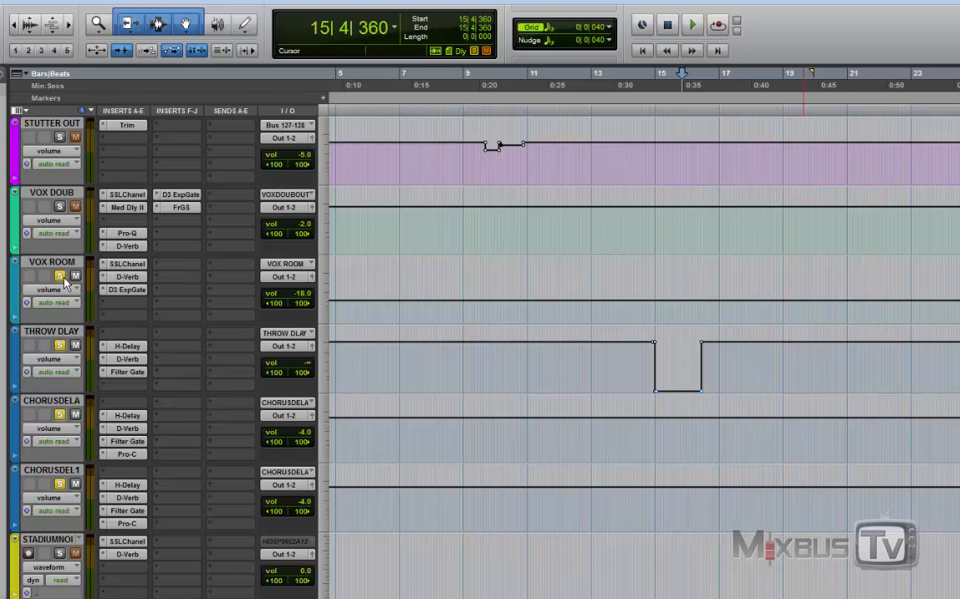
pyautogui.click(127, 265)
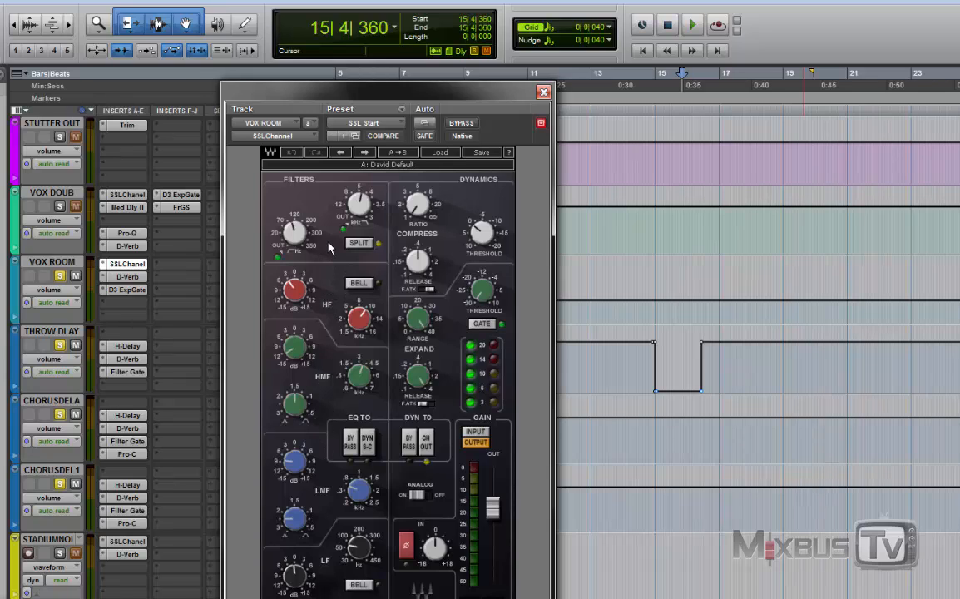
pyautogui.click(129, 277)
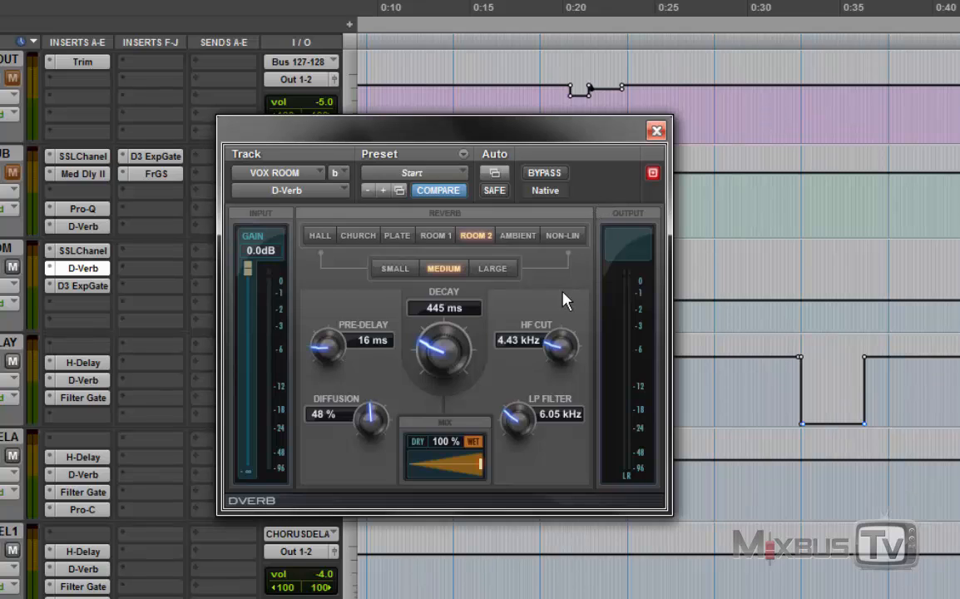
pyautogui.click(83, 288)
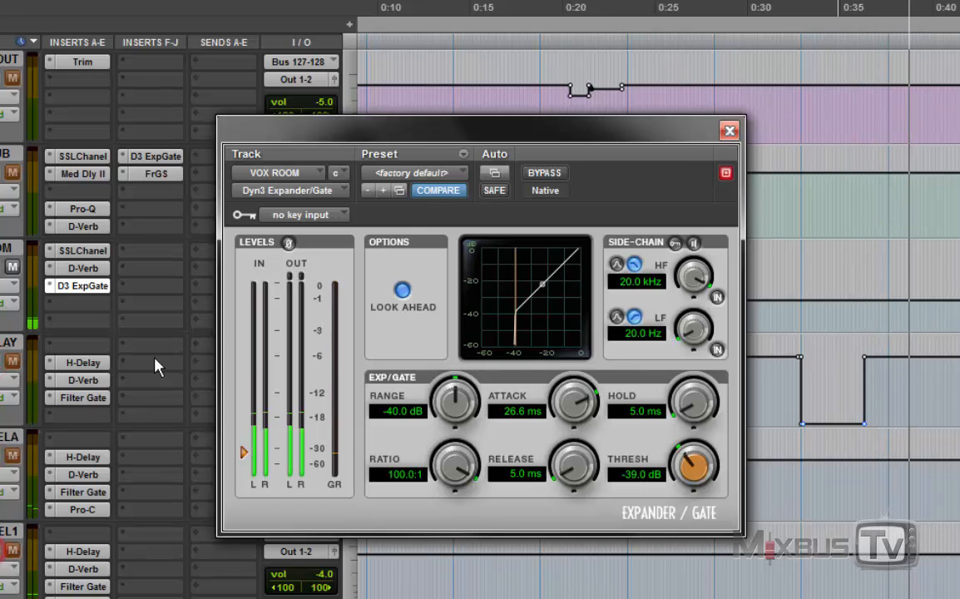
pyautogui.scroll(10, 116, 291)
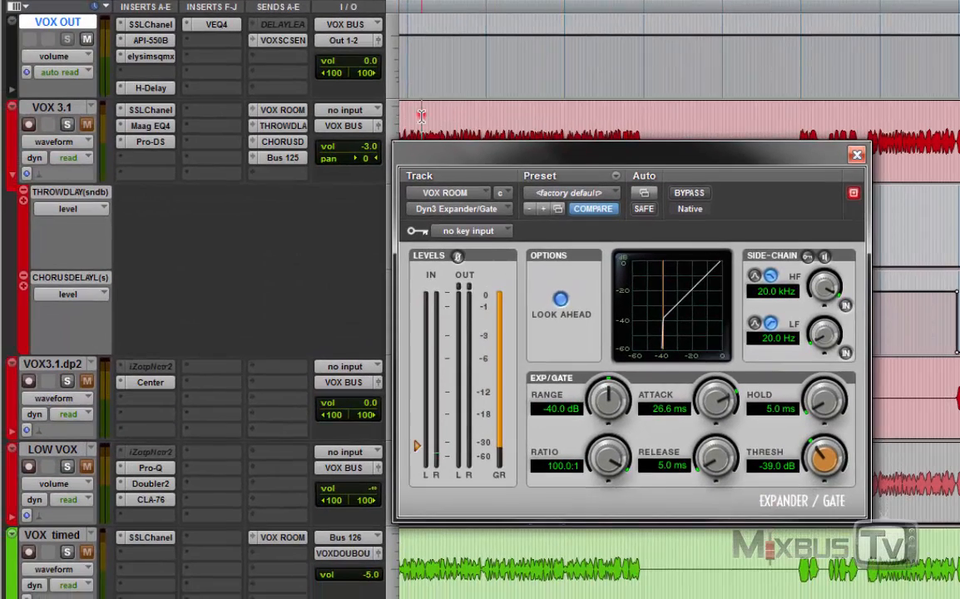
# Play the soloed VOX ROOM return from the start of VOX 3.1, switching its solo off and back on to compare
pyautogui.click(422, 115)
pyautogui.scroll(-15, 249, 218)
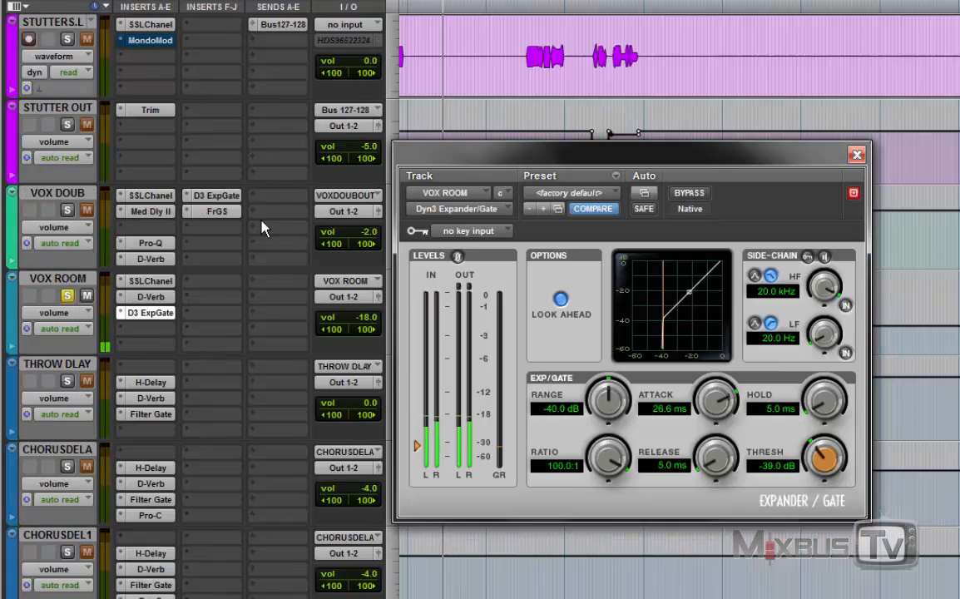
pyautogui.scroll(-2, 261, 229)
pyautogui.scroll(1, 262, 228)
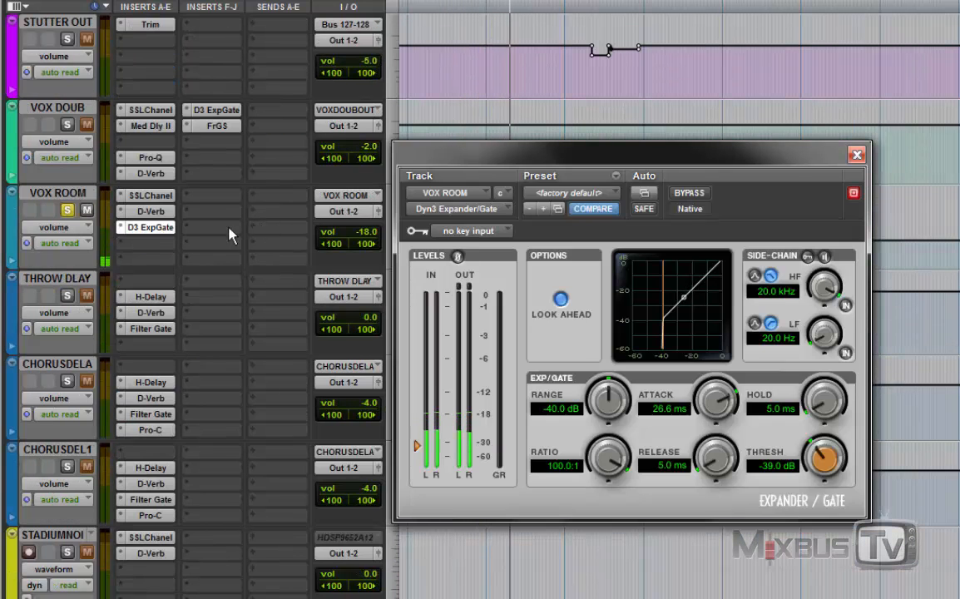
pyautogui.click(69, 211)
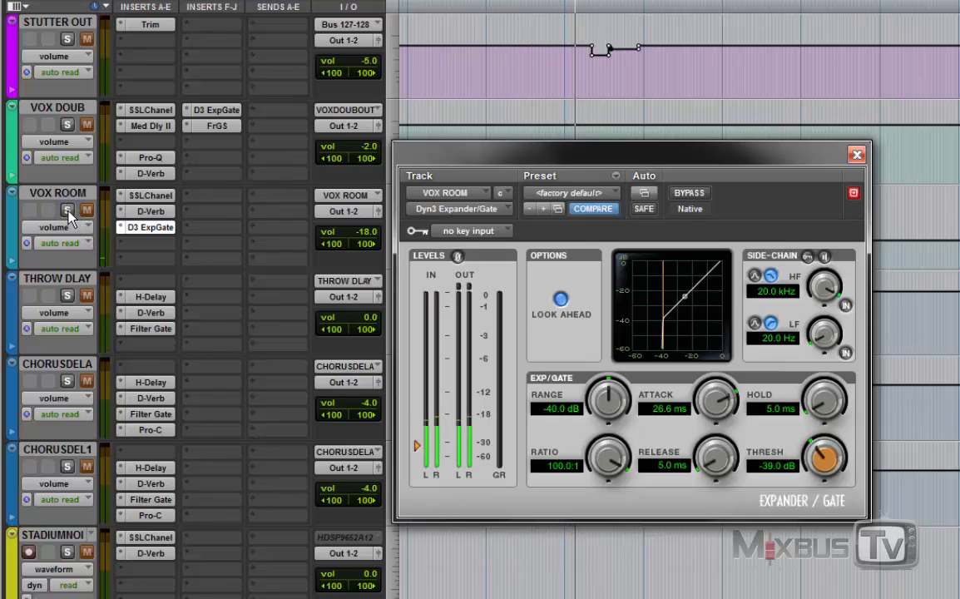
pyautogui.click(68, 211)
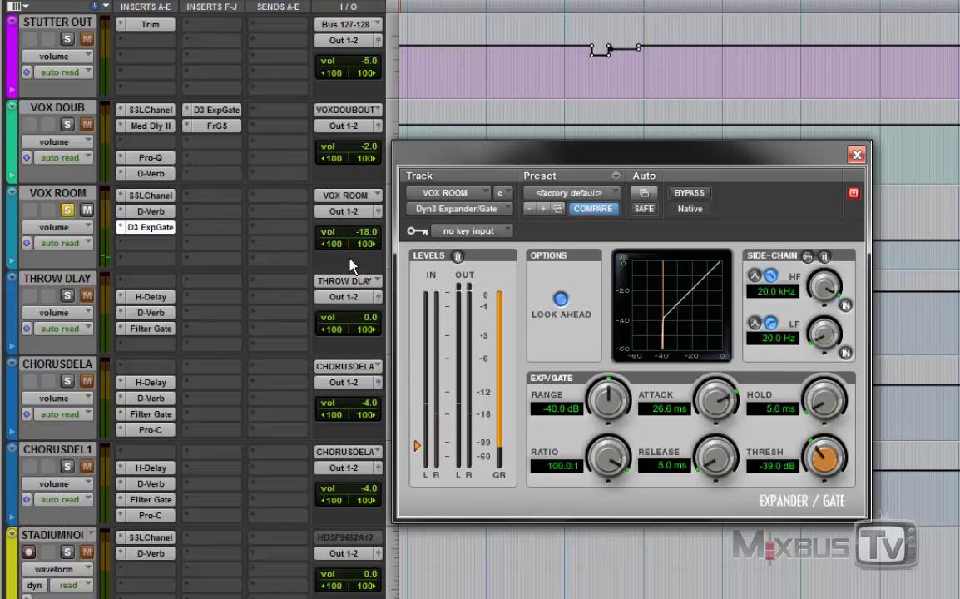
# Move the solo from VOX ROOM to THROW DLAY and examine its H-Delay, D-Verb and Filter Gate inserts in turn
pyautogui.click(68, 211)
pyautogui.click(67, 296)
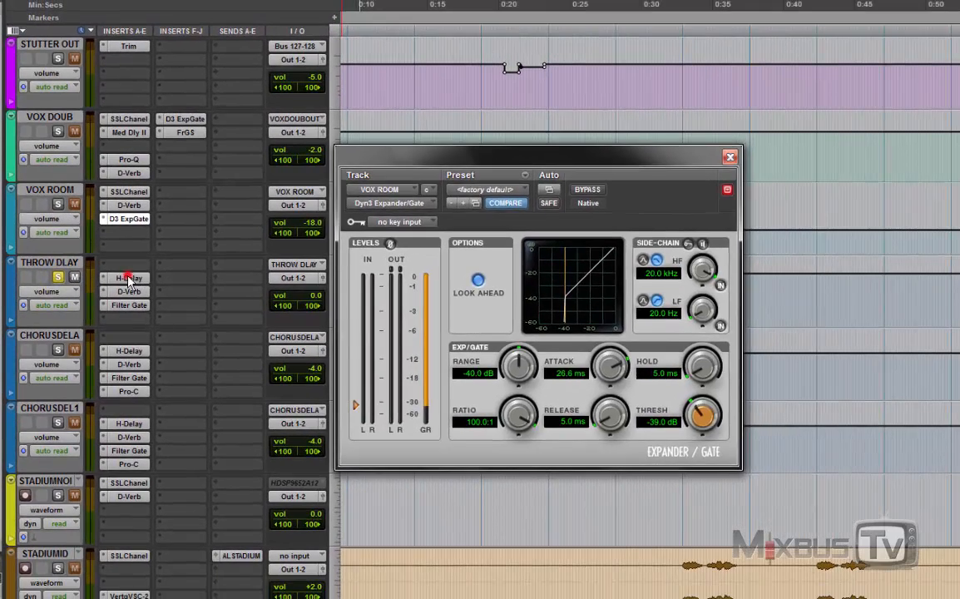
pyautogui.click(151, 296)
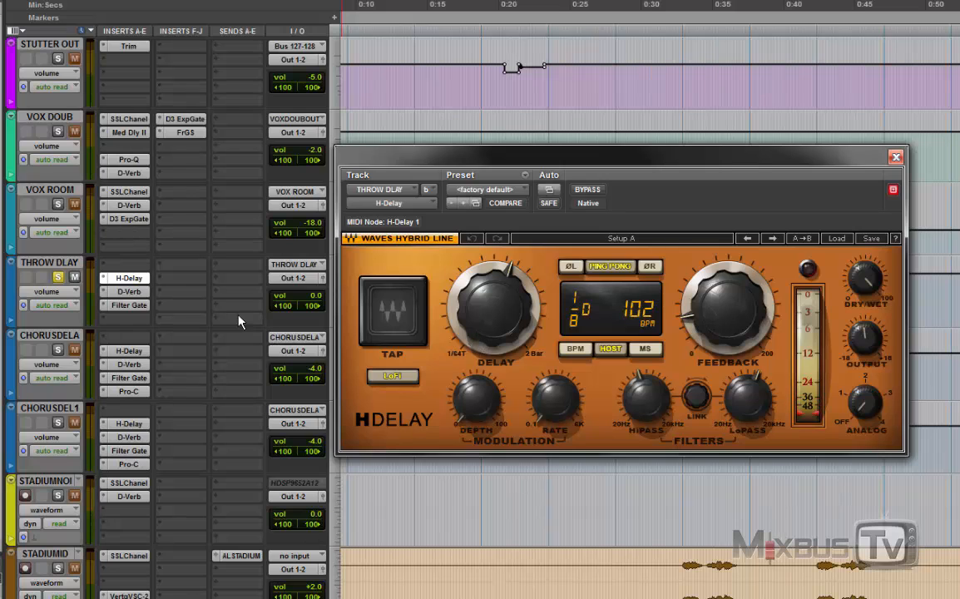
pyautogui.click(129, 292)
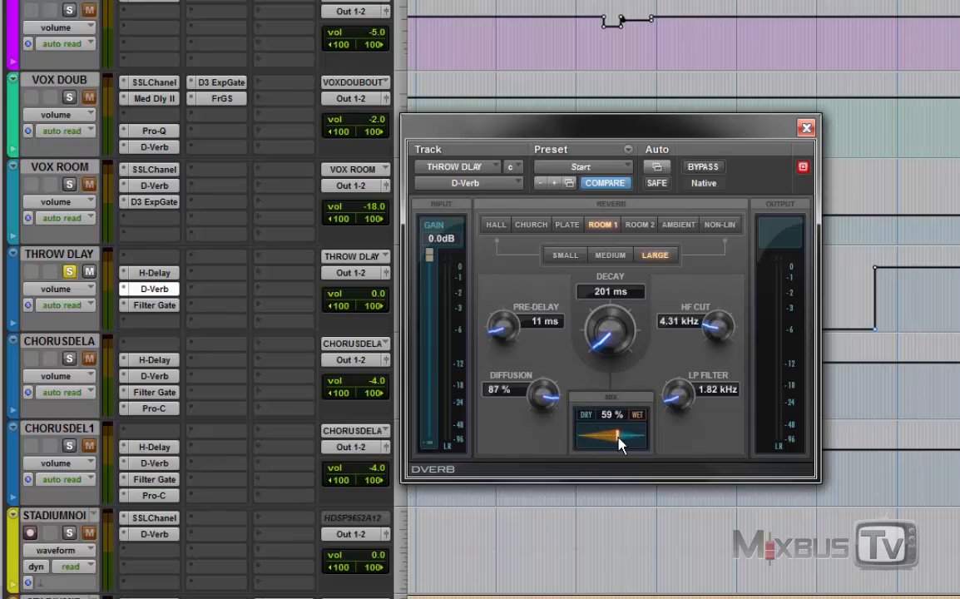
pyautogui.click(155, 305)
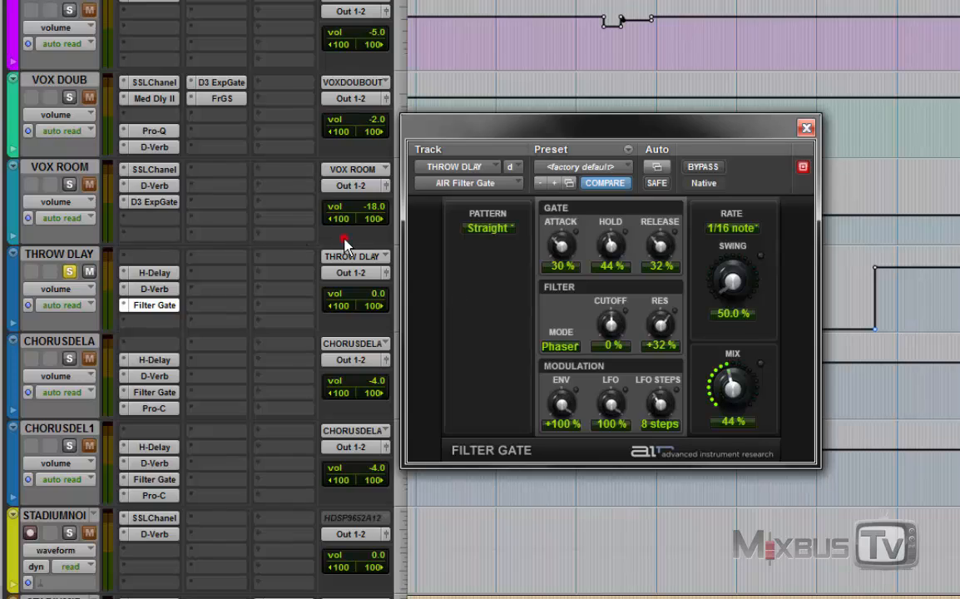
# Highlight the THROWDLAY send automation ramp on VOX 3.1 from about 0:16 to 0:19 during playback, stop, and unsolo VOX 3.1
pyautogui.scroll(10, 343, 243)
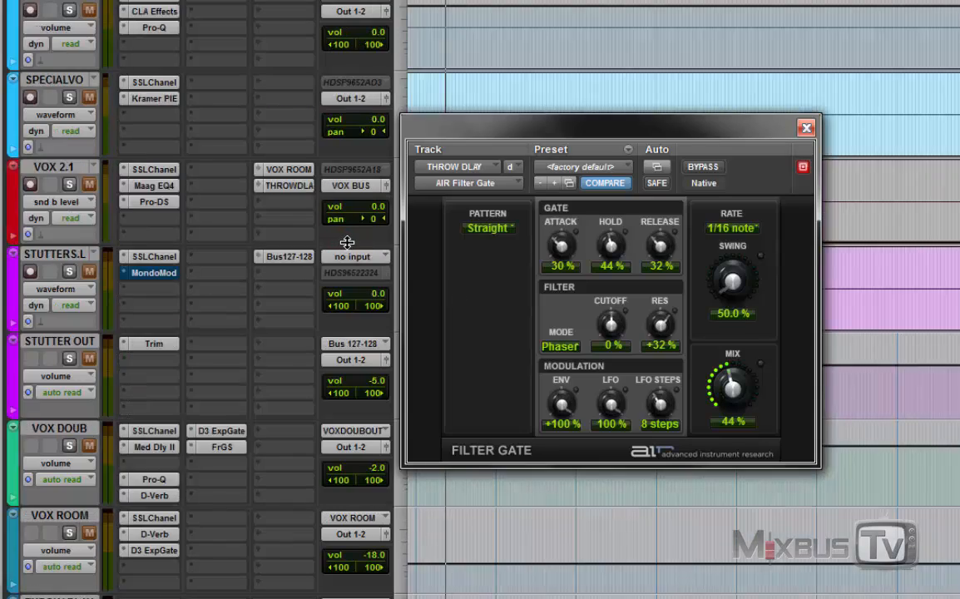
pyautogui.scroll(4, 347, 243)
pyautogui.moveTo(590, 130); pyautogui.dragTo(941, 161)
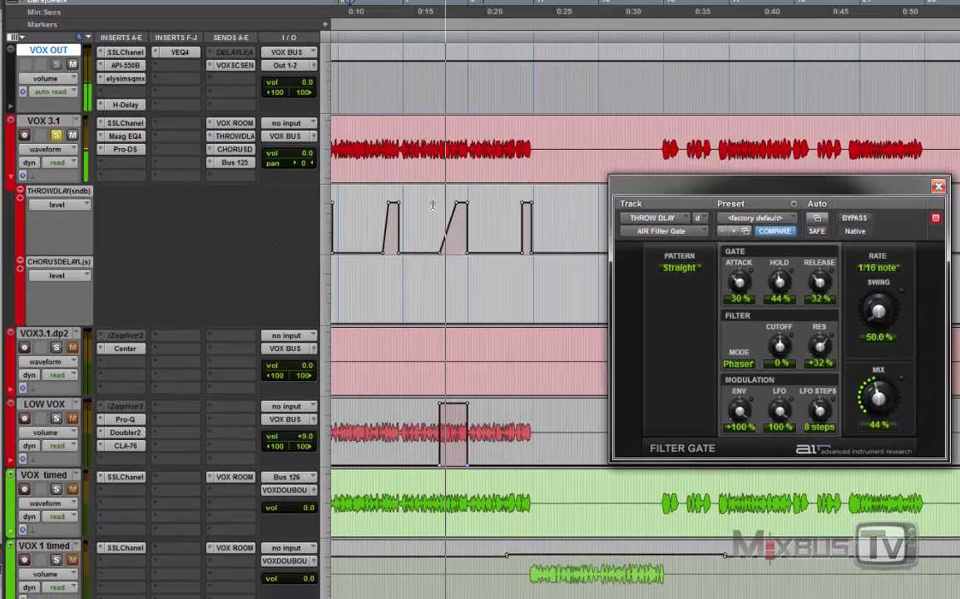
pyautogui.moveTo(433, 202); pyautogui.dragTo(484, 209)
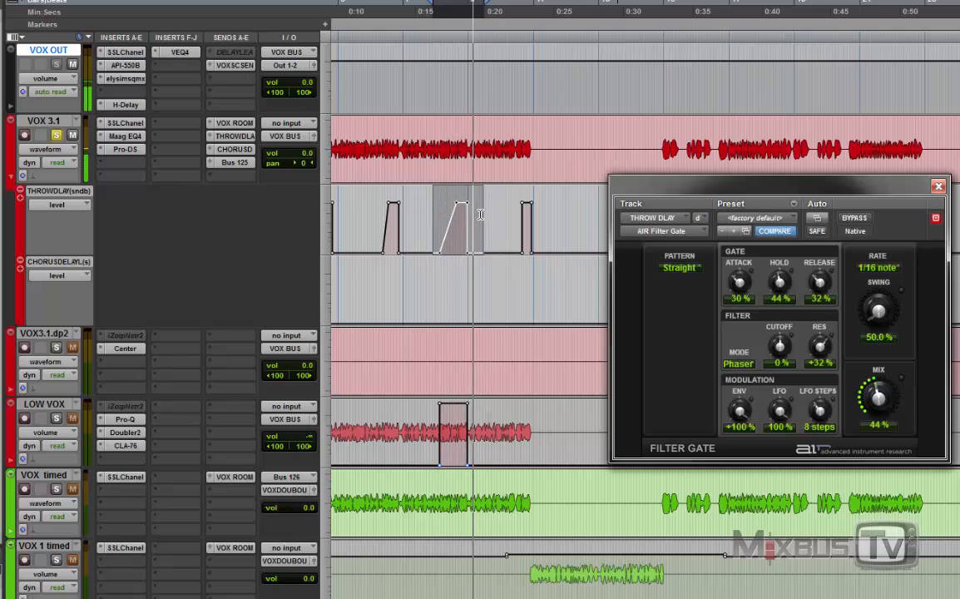
pyautogui.press('space')
pyautogui.click(56, 135)
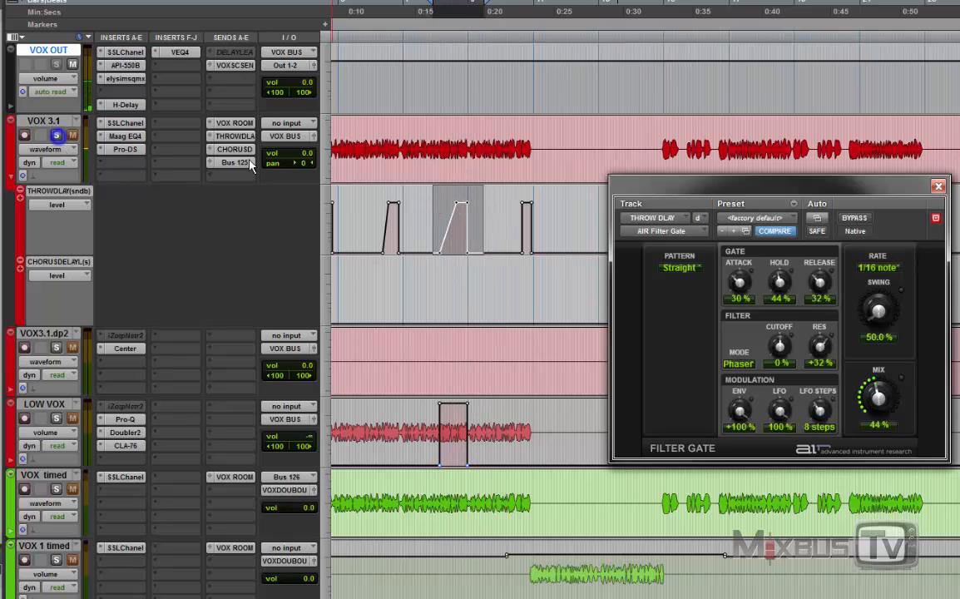
# Play the soloed THROW DLAY return from just before the VOX 3.1 delay throw at about 0:11
pyautogui.click(387, 146)
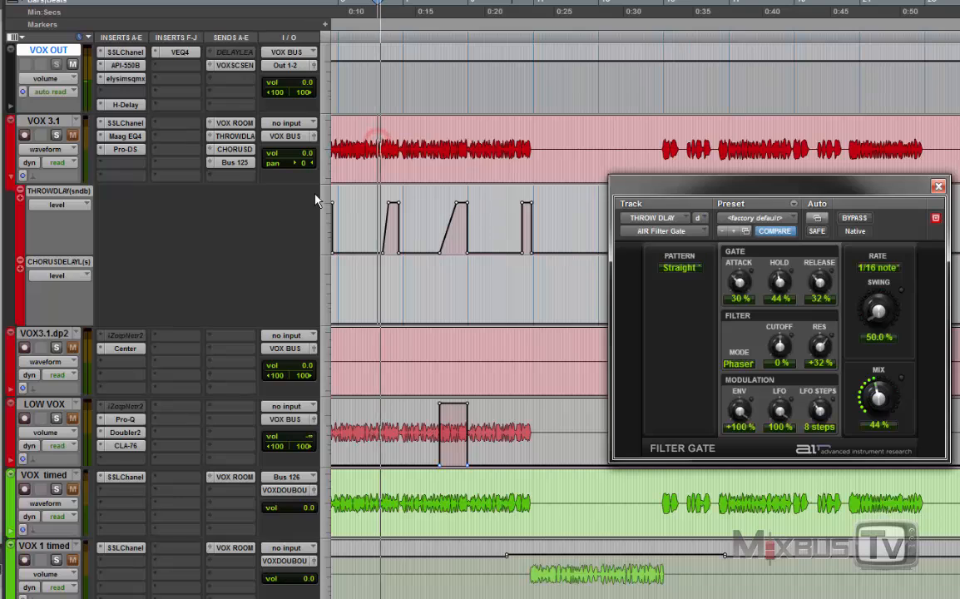
pyautogui.press('space')
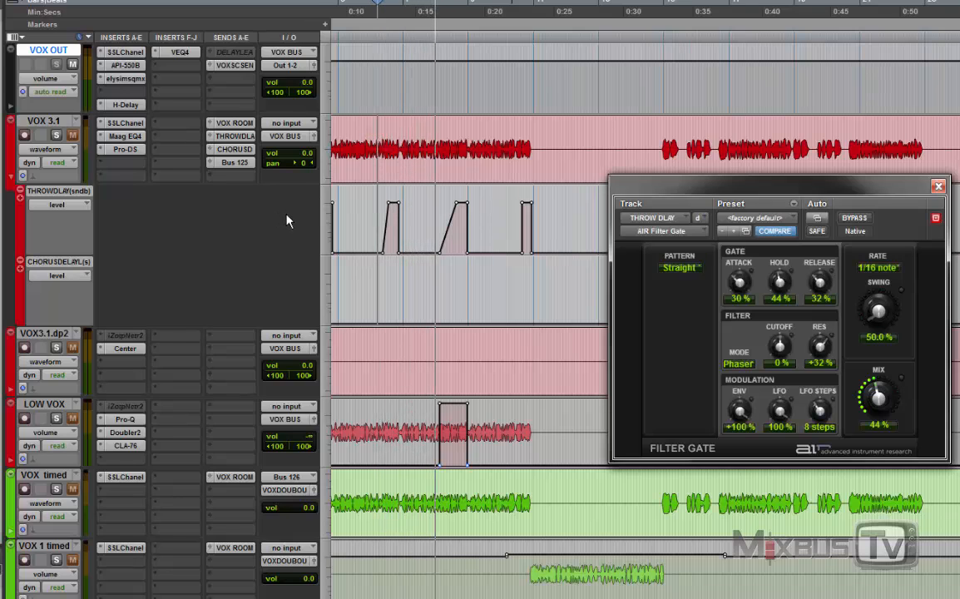
pyautogui.click(287, 217)
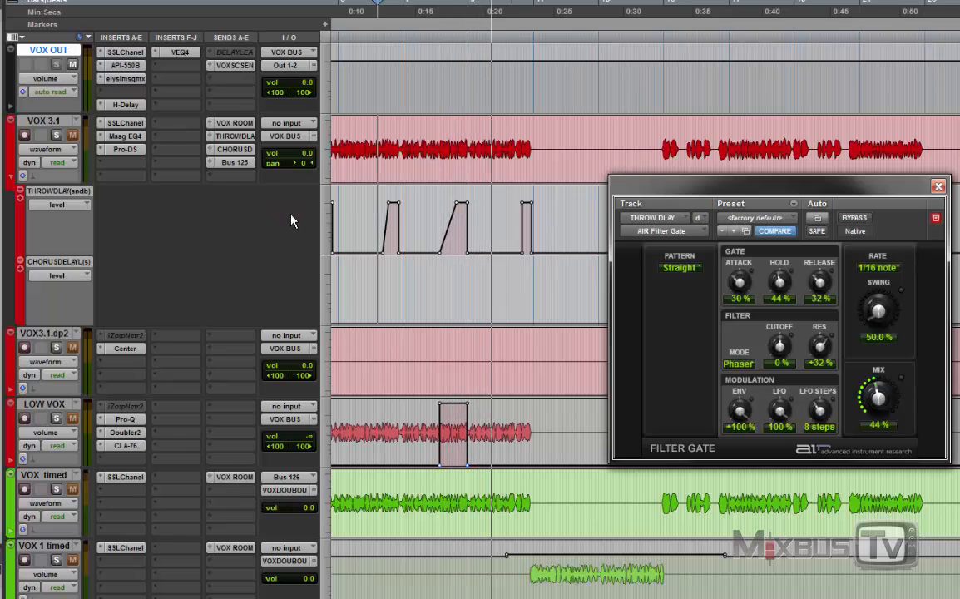
# Stop playback, close the Filter Gate window, and examine the THROWDLAY send automation across the whole song
pyautogui.press('r')
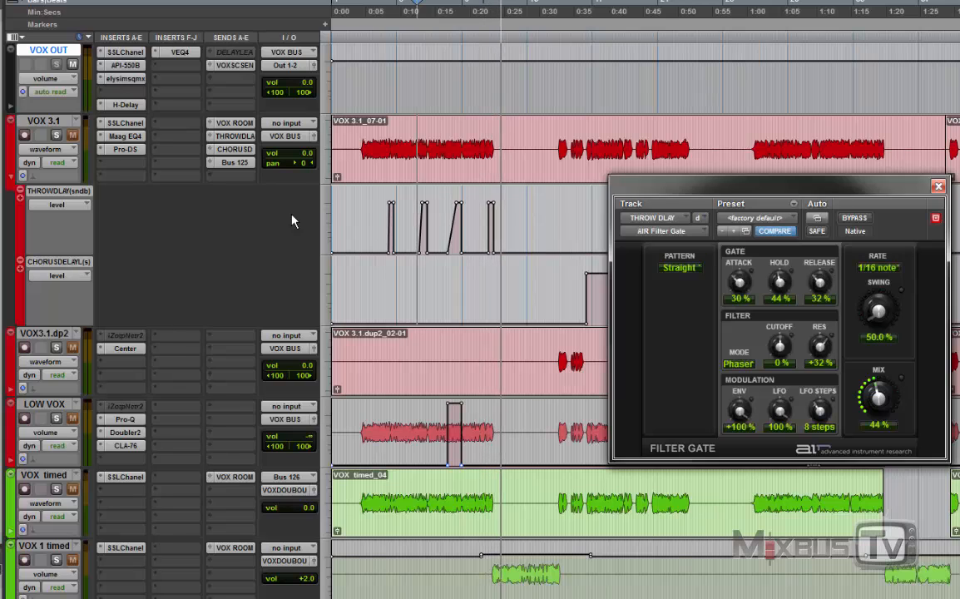
pyautogui.click(394, 161)
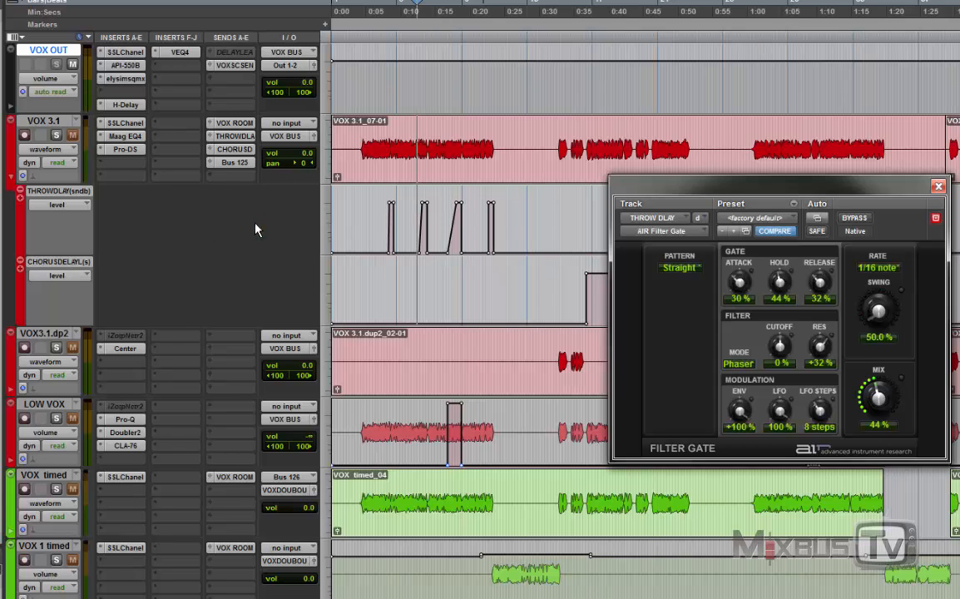
pyautogui.press('r')
pyautogui.click(939, 186)
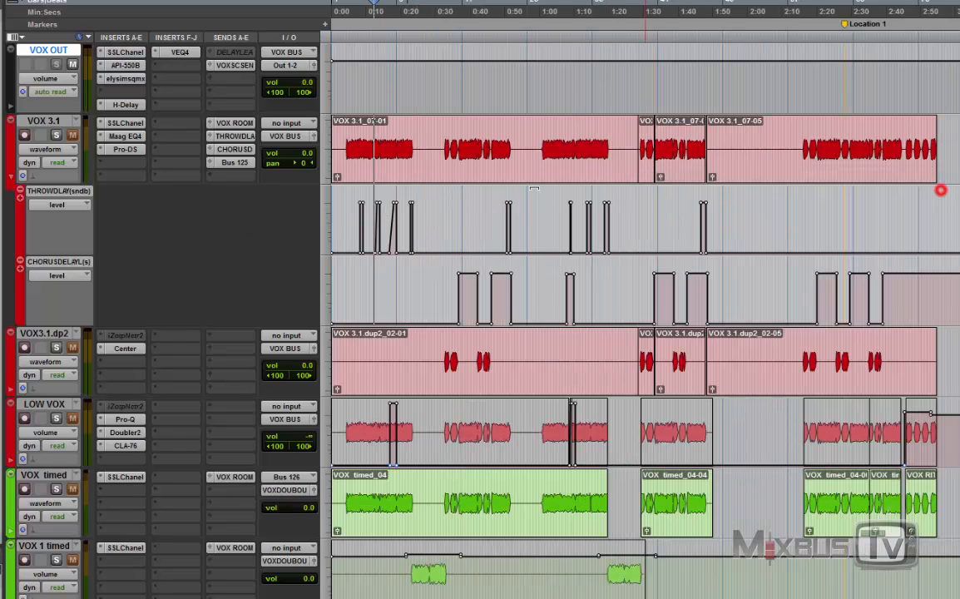
# Reopen the Filter Gate on the THROW DLAY return and move its window beside the insert columns to examine its settings
pyautogui.scroll(-15, 287, 223)
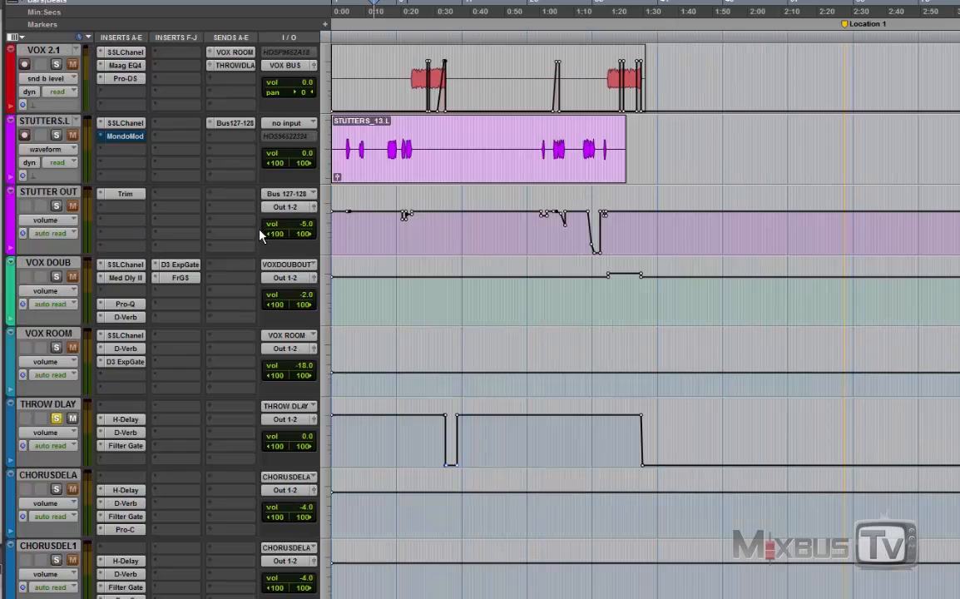
pyautogui.scroll(-1, 199, 341)
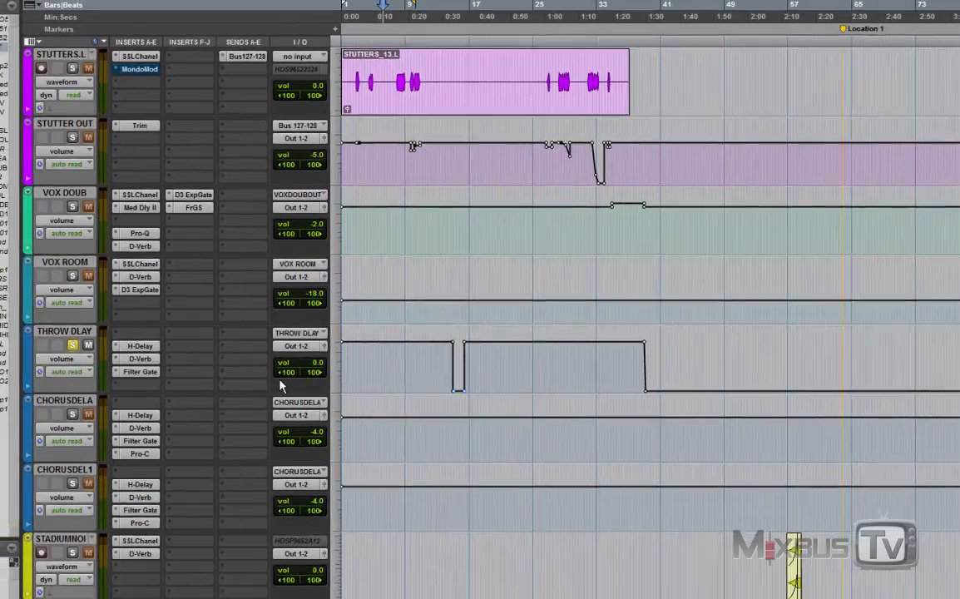
pyautogui.scroll(-1, 267, 374)
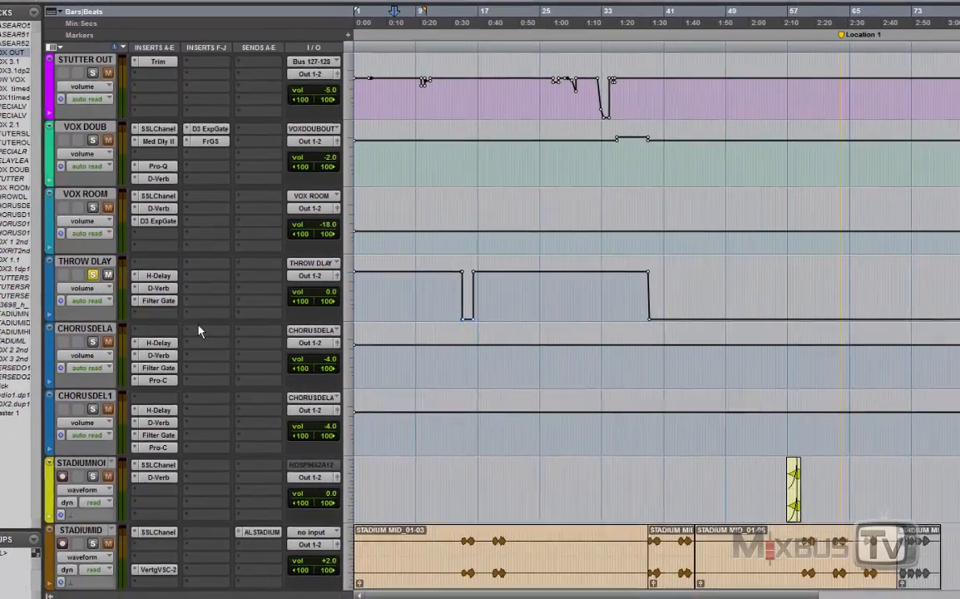
pyautogui.click(163, 300)
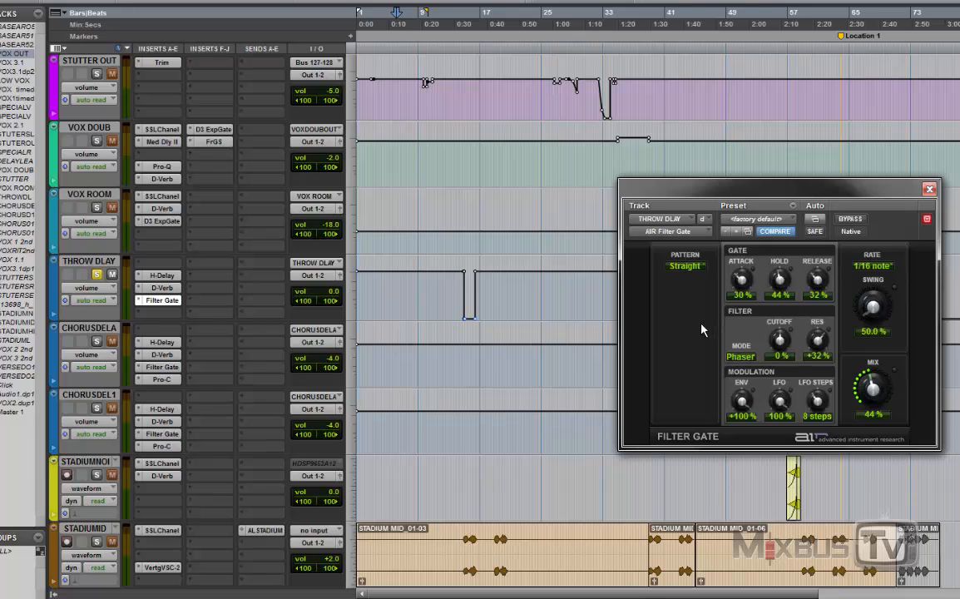
pyautogui.moveTo(720, 188); pyautogui.dragTo(453, 195)
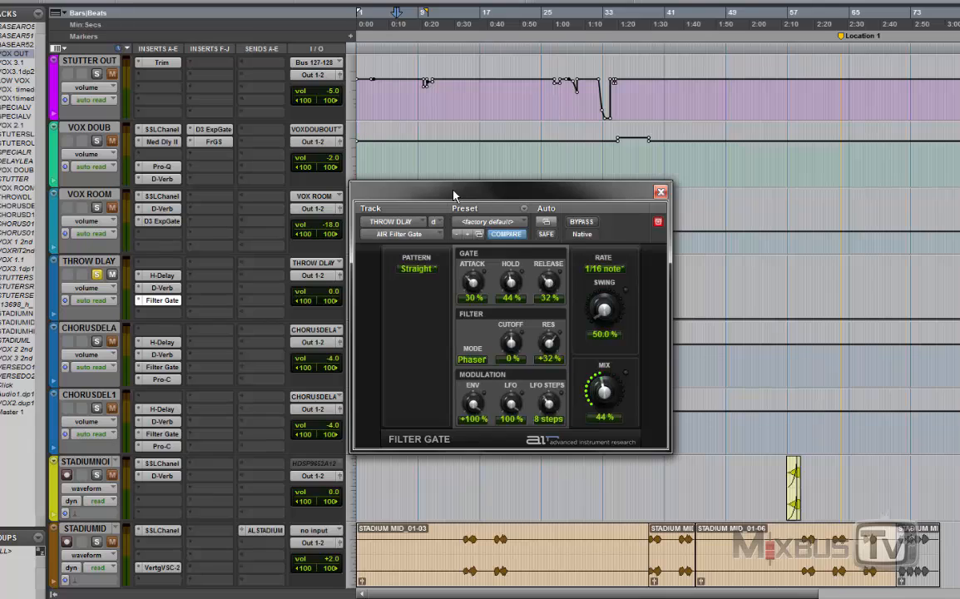